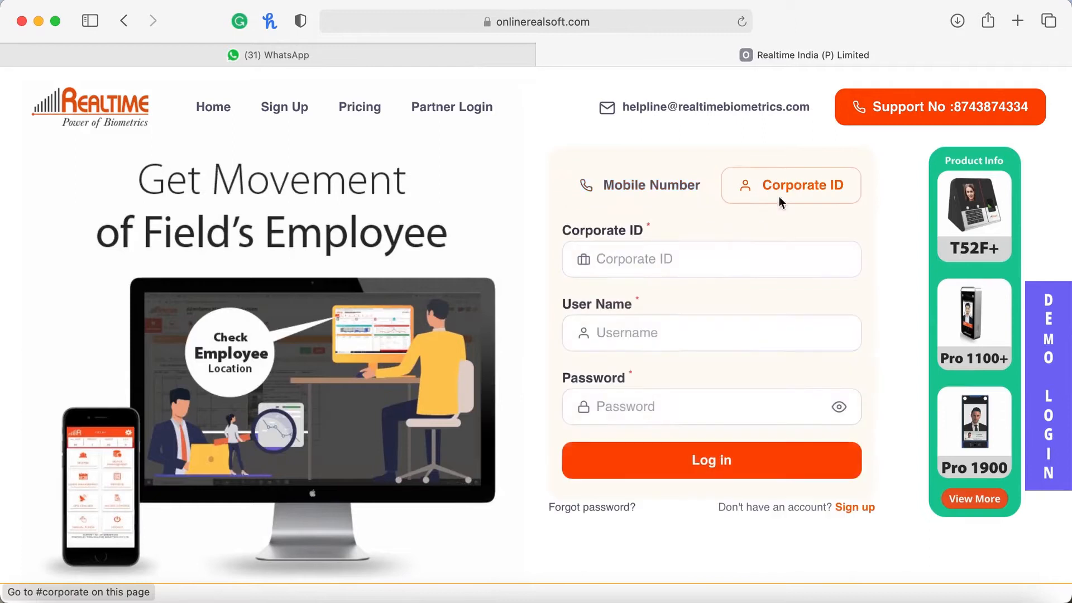
- Fill the corporate login with the saved username and password, copy the username into the Corporate ID field, and log in
left_click(618, 333)
left_click(630, 364)
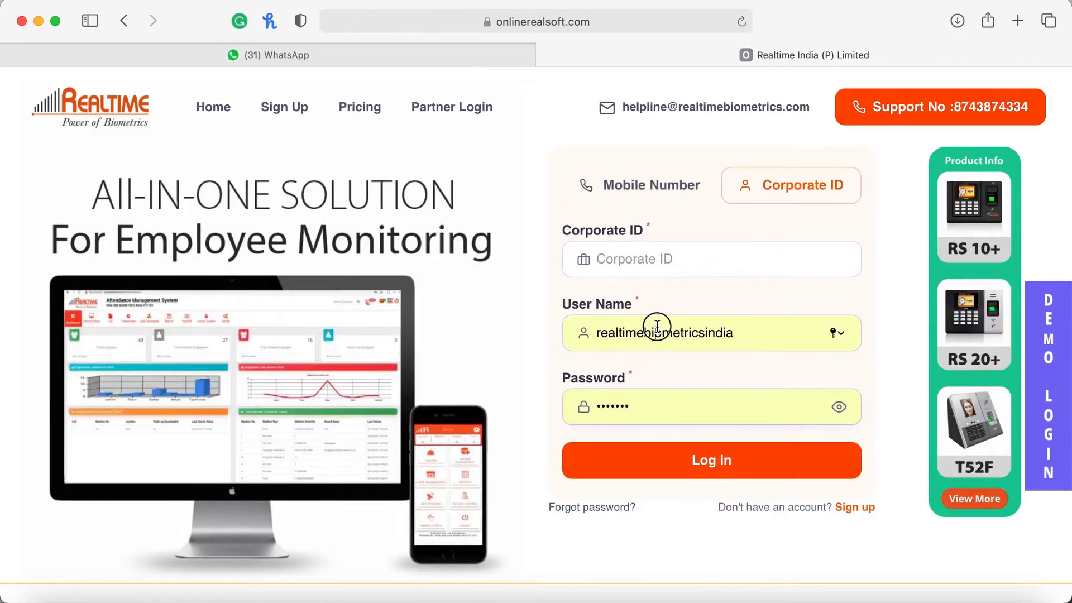
left_click(657, 329)
key("super+c")
left_click(639, 258)
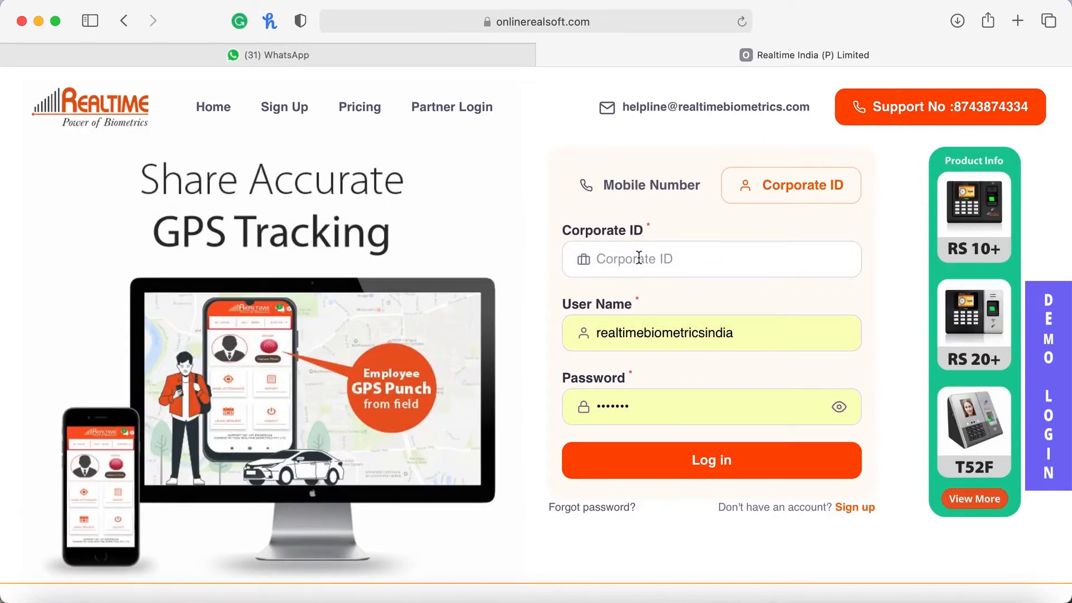
key("super+v")
left_click(717, 459)
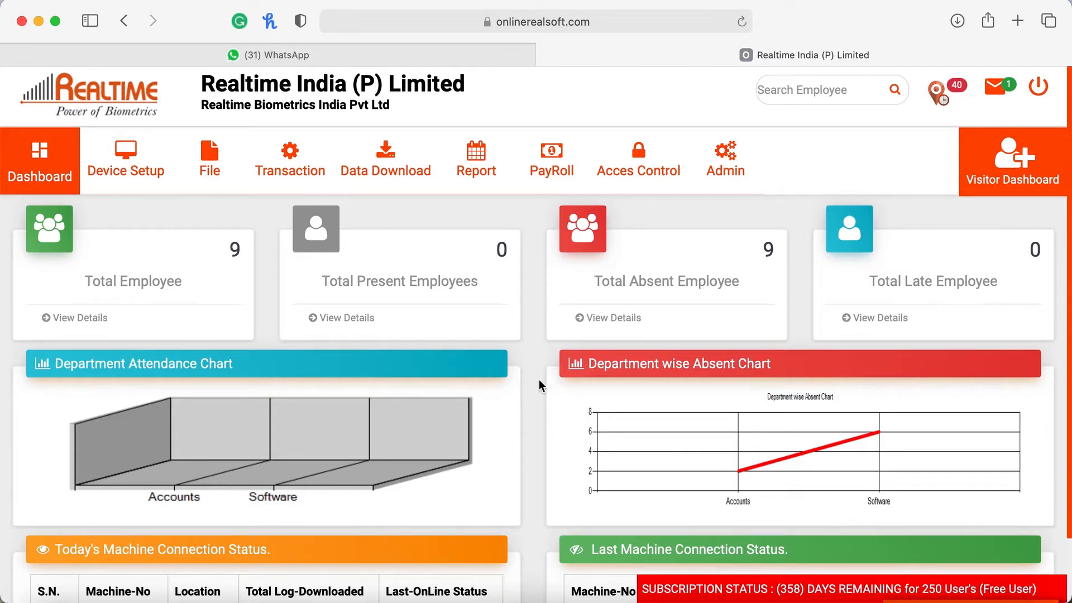
- Open the record of the employee with code RSS01, examine the Shift Name choices in its shift details, and return to the dashboard
mouse_move(209, 162)
left_click(223, 367)
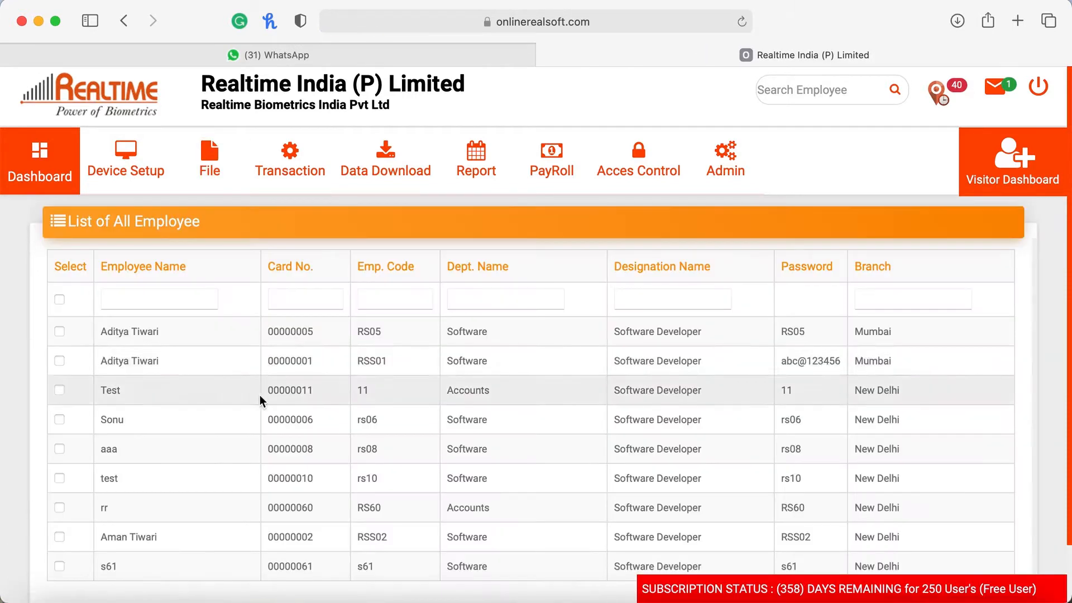
left_click(142, 353)
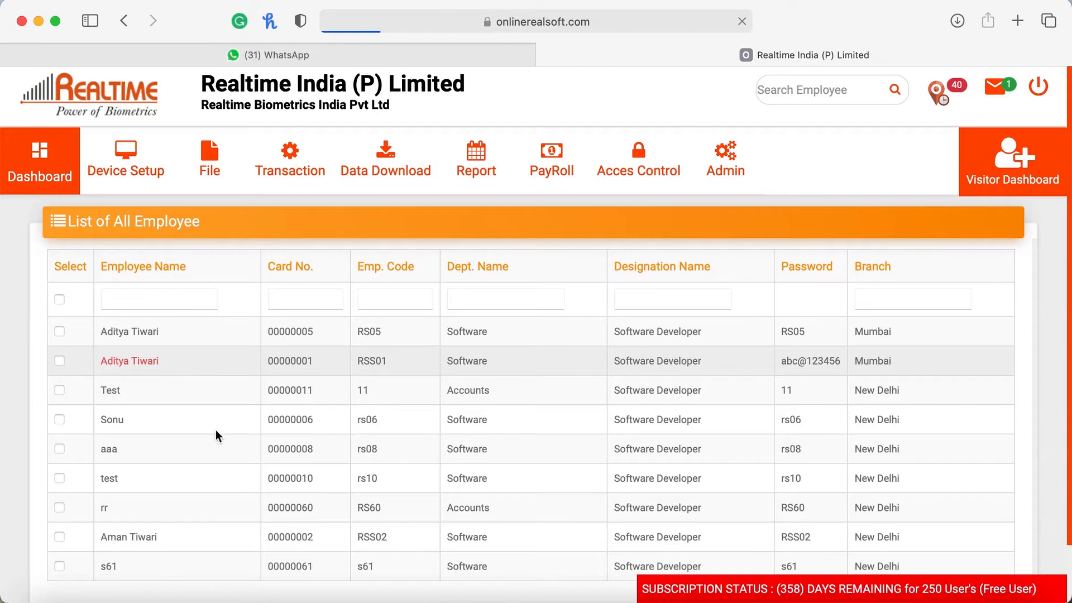
scroll(300, 454, "down", 7)
left_click(326, 333)
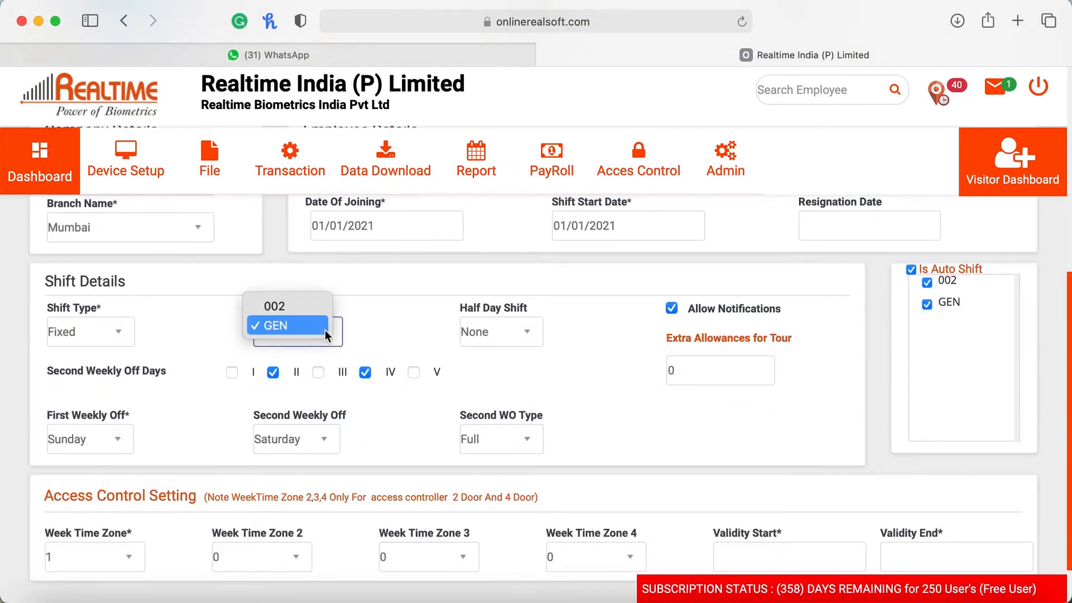
left_click(326, 328)
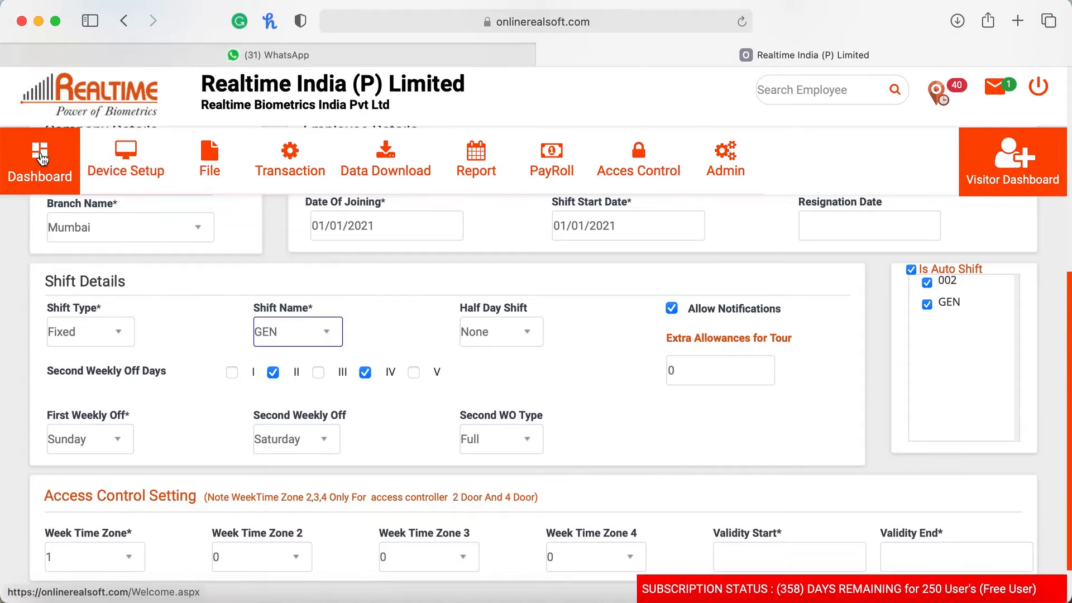
left_click(40, 158)
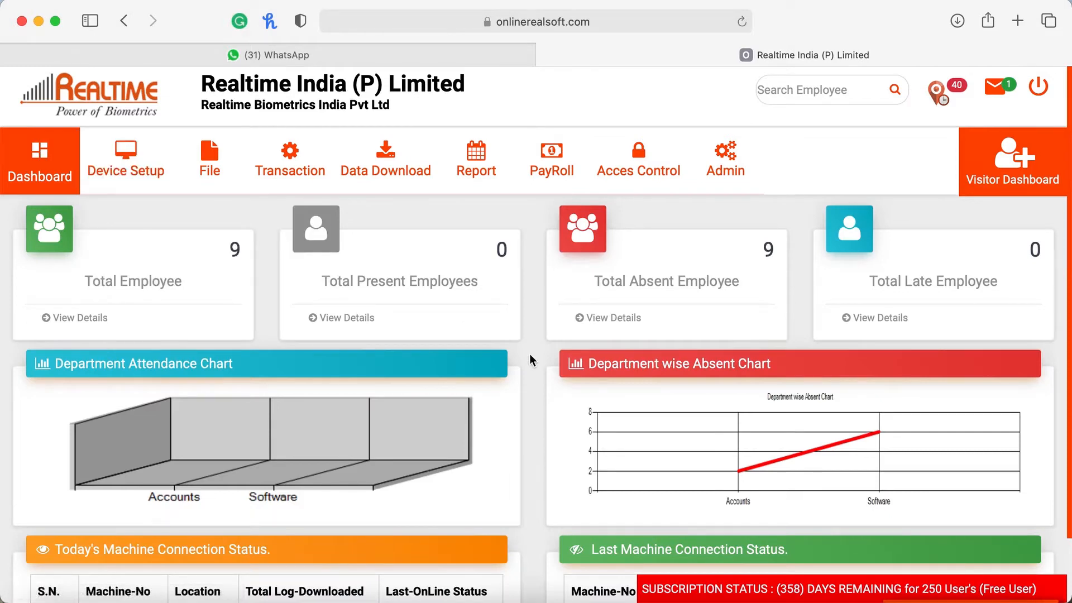
- Open Shift Change and limit the selection to the single employee with code RSS01 using the Few Employee option
left_click(296, 165)
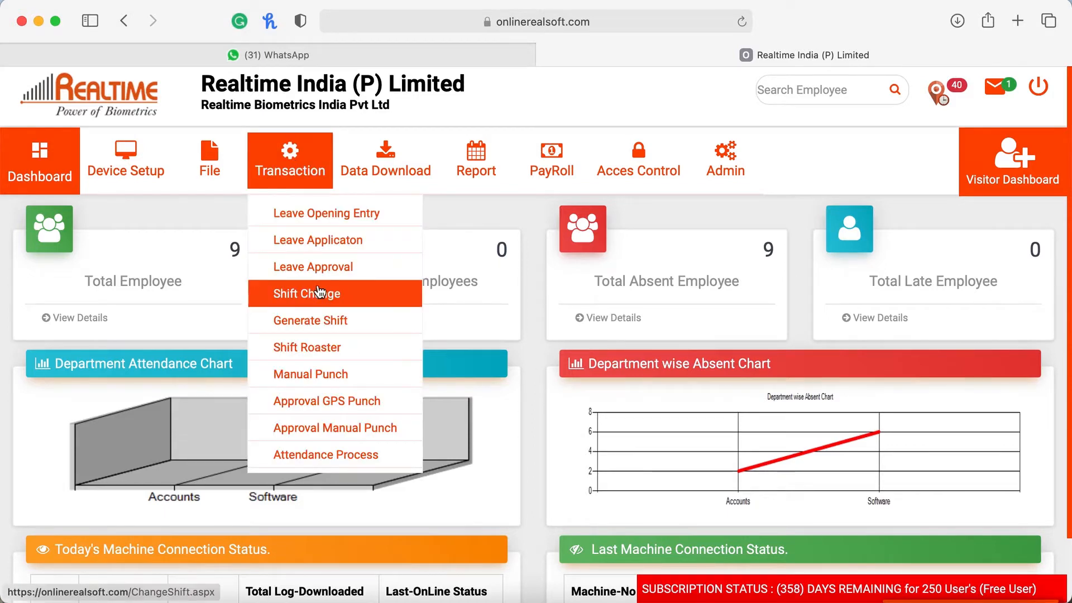
left_click(283, 296)
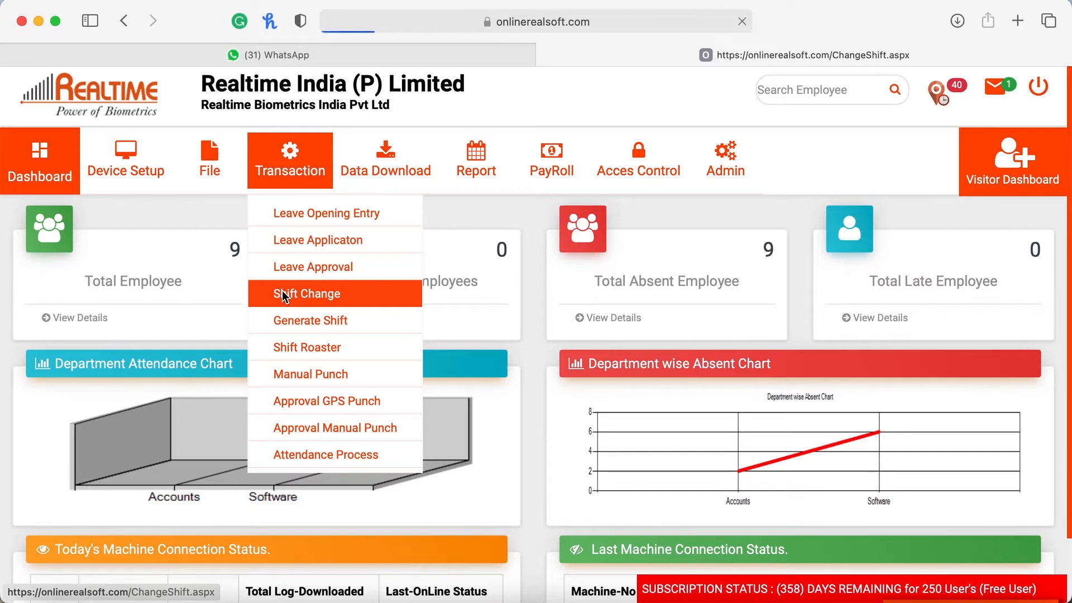
scroll(587, 283, "down", 1)
left_click(825, 296)
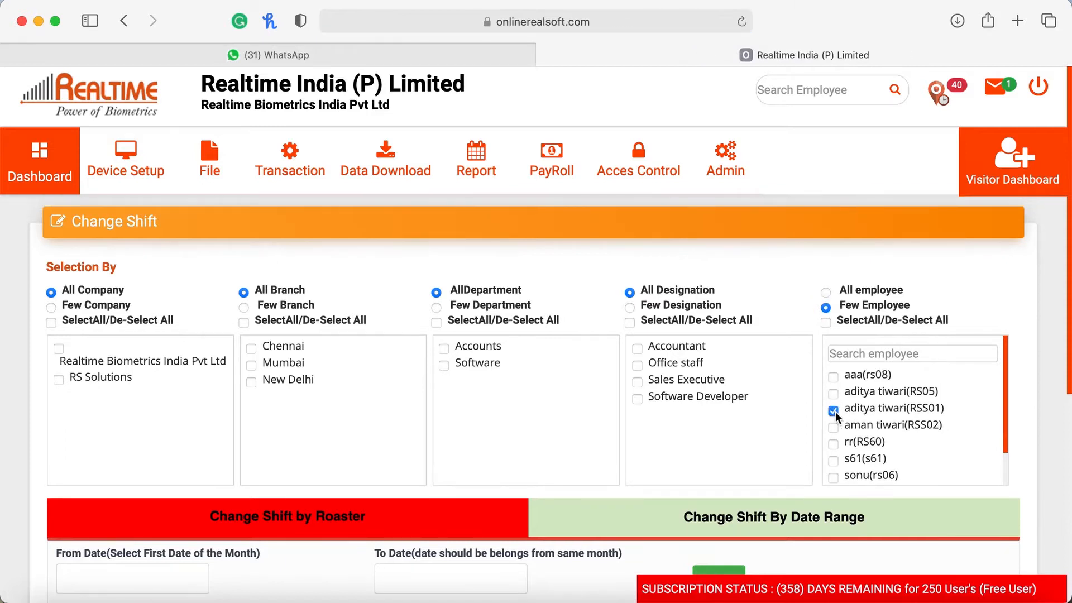
scroll(786, 296, "down", 5)
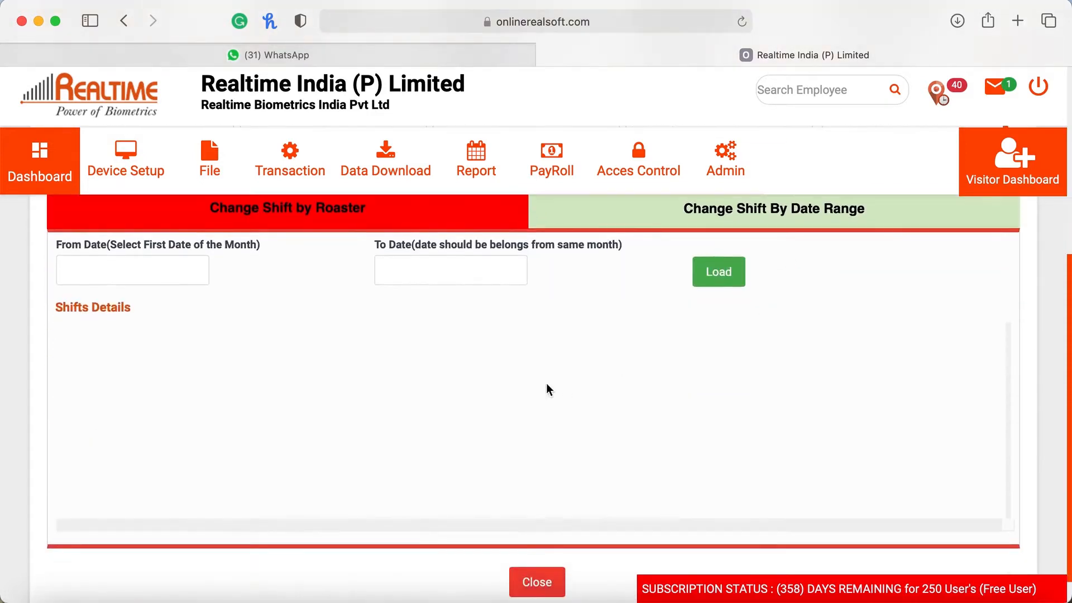
scroll(473, 385, "up", 1)
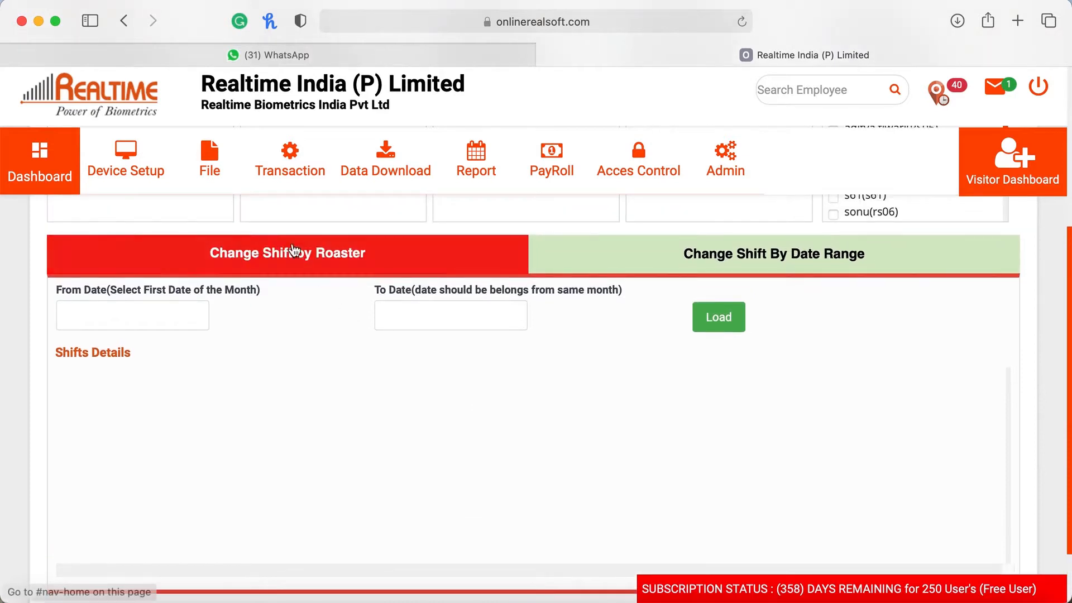
left_click(775, 262)
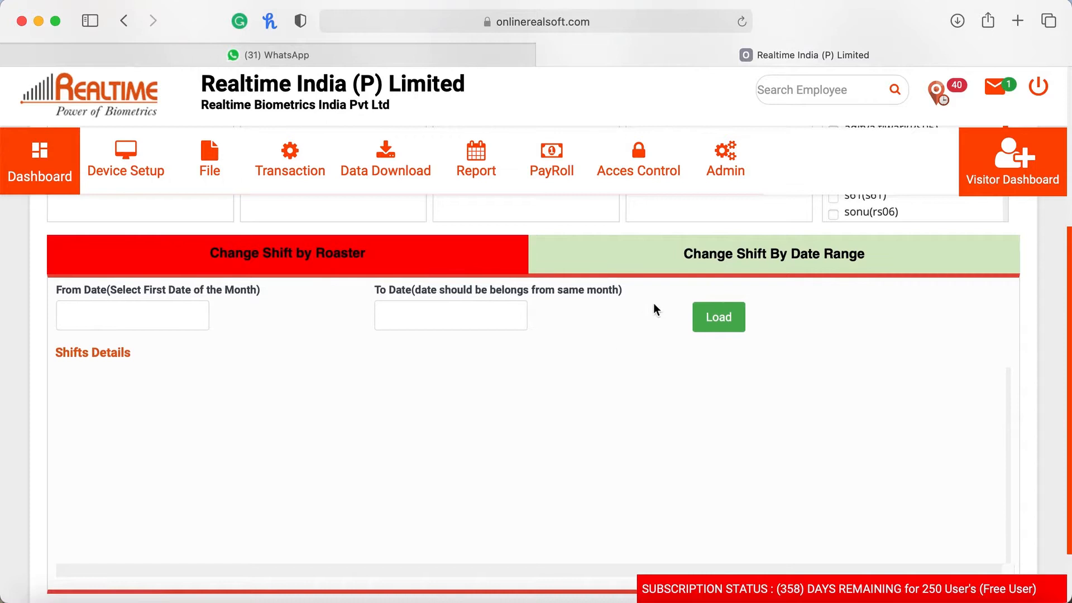
left_click(857, 254)
left_click(333, 264)
left_click(791, 259)
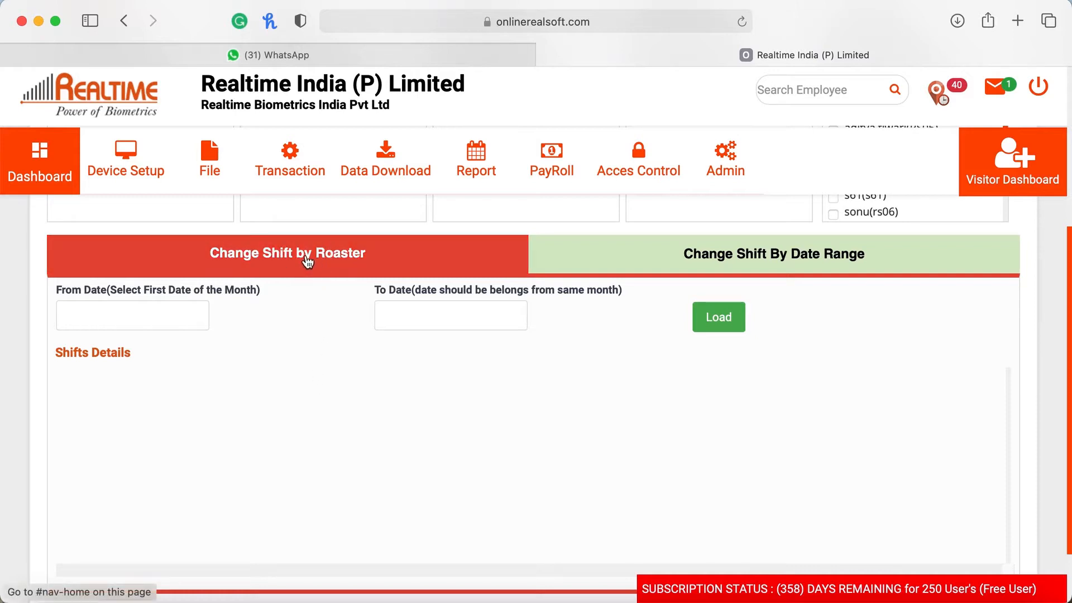
- Load the employee's shift roster for 01/06/2021 to 30/06/2021 and look over the shifts for the whole month
left_click(160, 318)
left_click(118, 378)
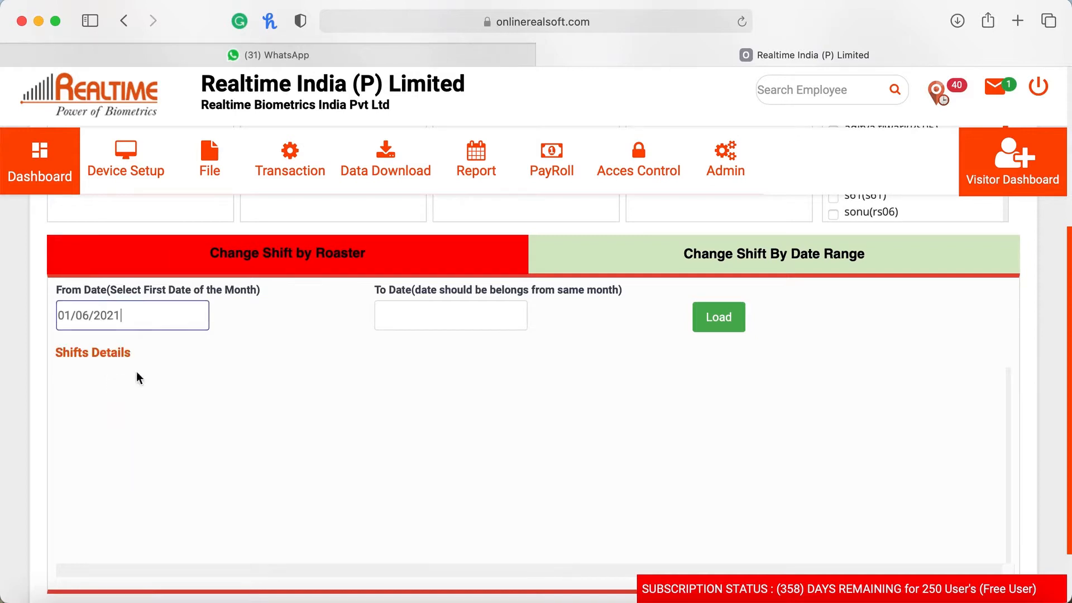
left_click(476, 319)
left_click(450, 434)
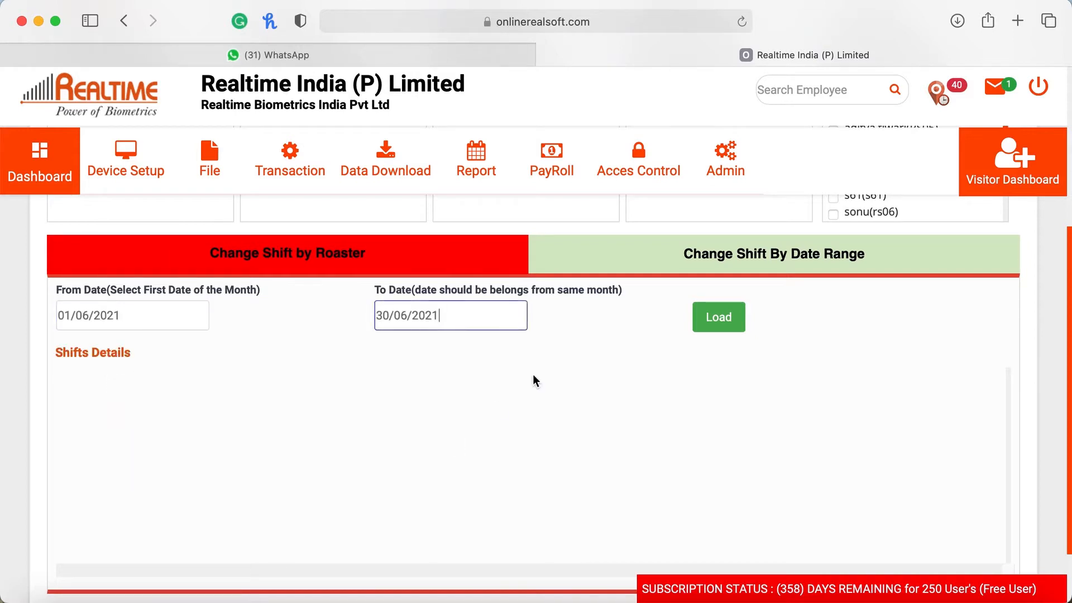
left_click(724, 318)
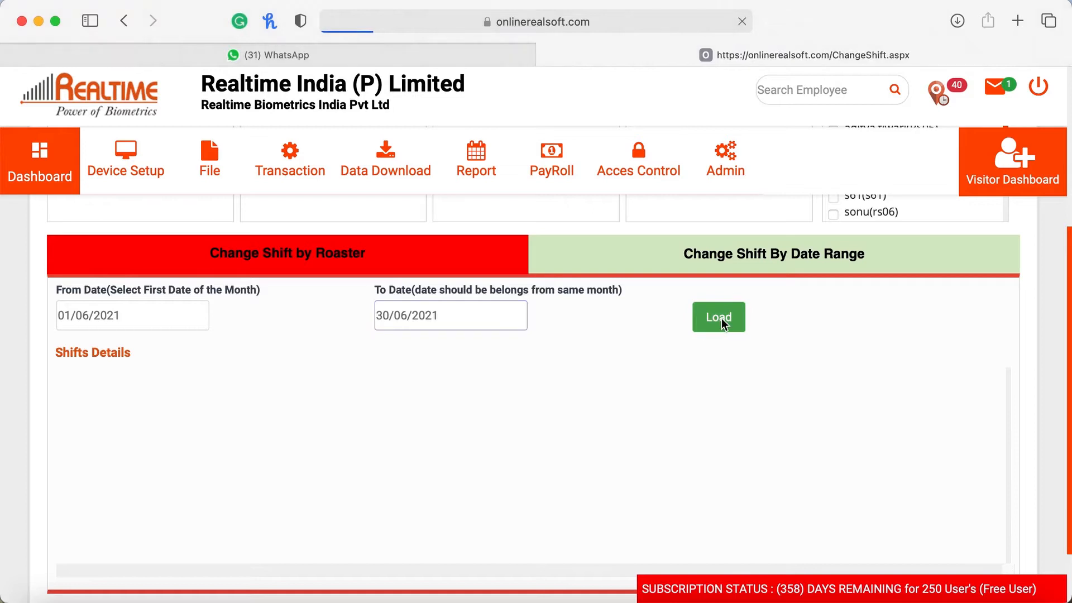
scroll(1019, 297, "down", 6)
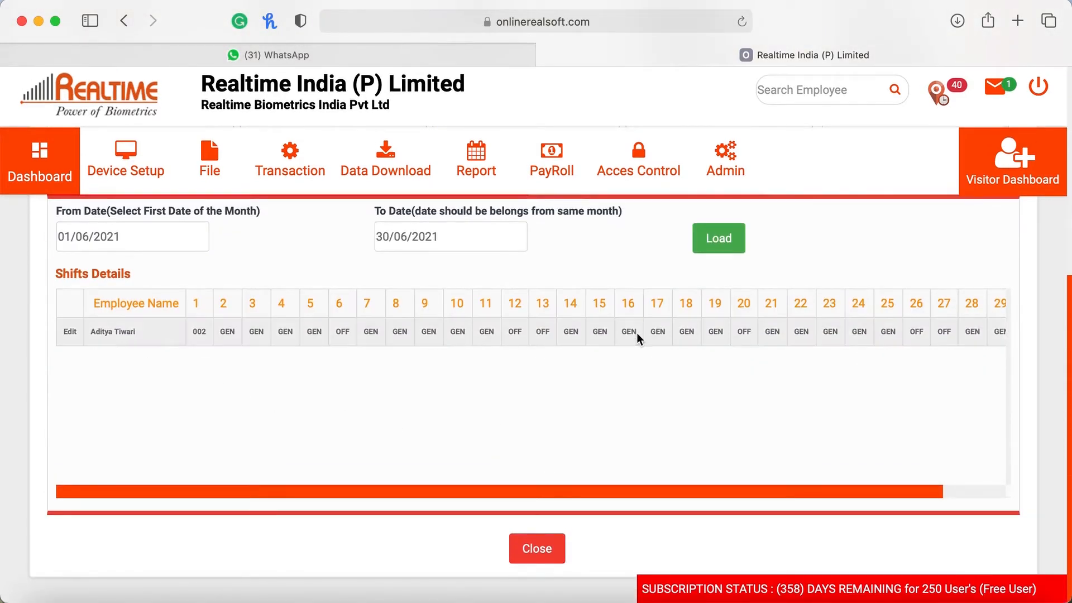
scroll(637, 333, "right", 3)
scroll(636, 332, "left", 3)
scroll(580, 330, "right", 3)
scroll(581, 330, "left", 3)
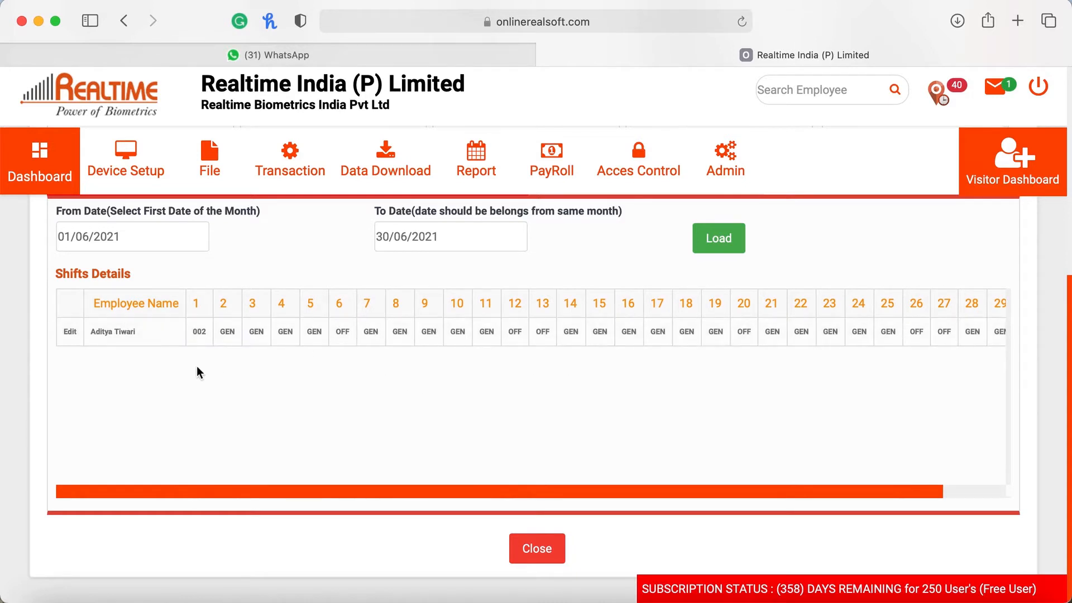
- Edit the employee's roster row, setting day 1 to GEN and day 3 to OFF, and update the row
left_click(70, 332)
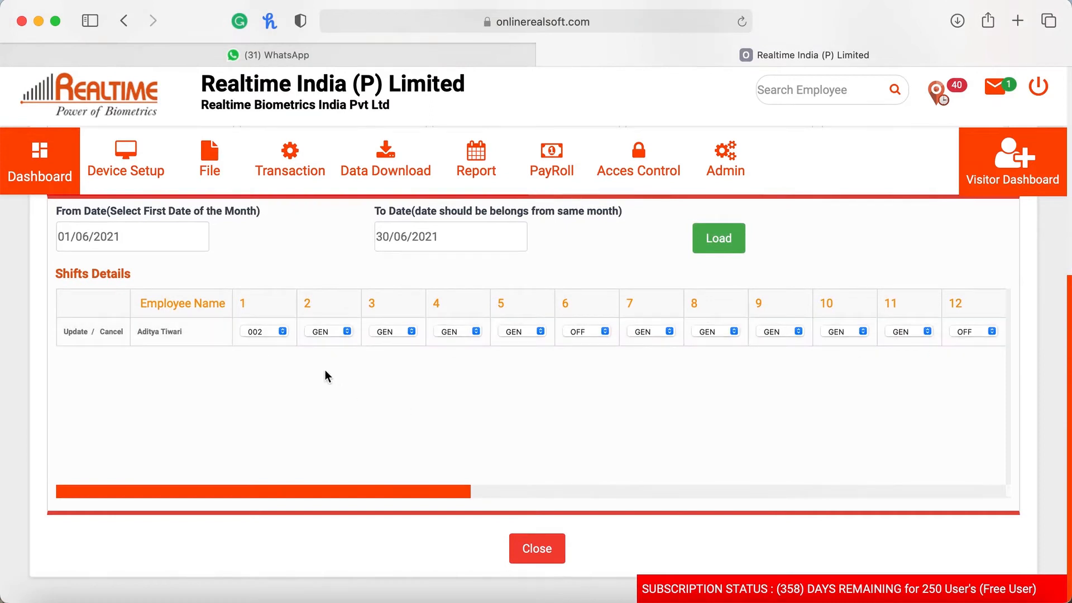
left_click(265, 333)
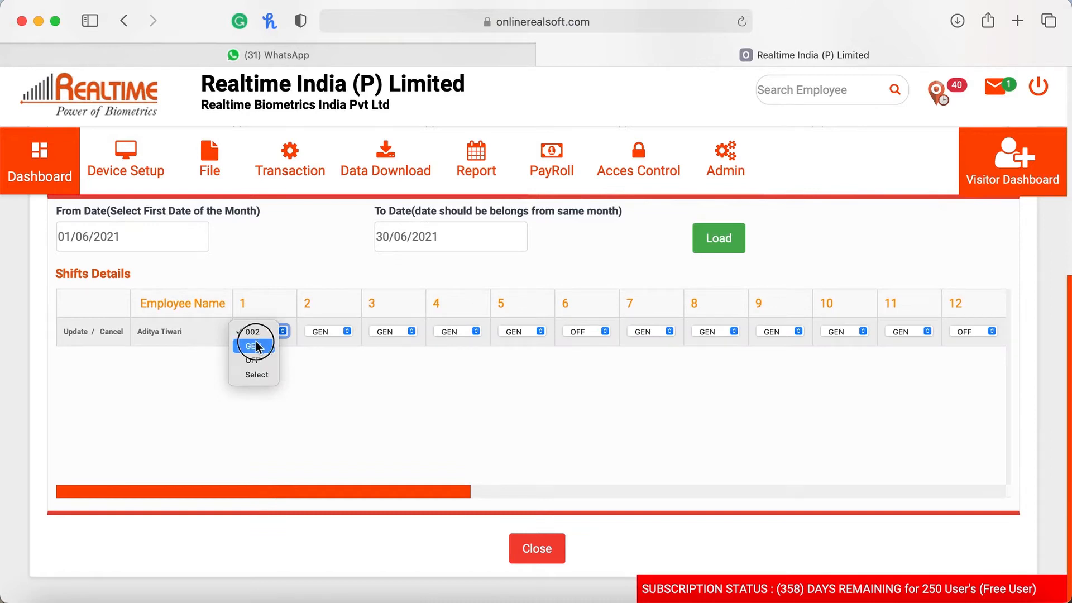
left_click(255, 346)
left_click(390, 332)
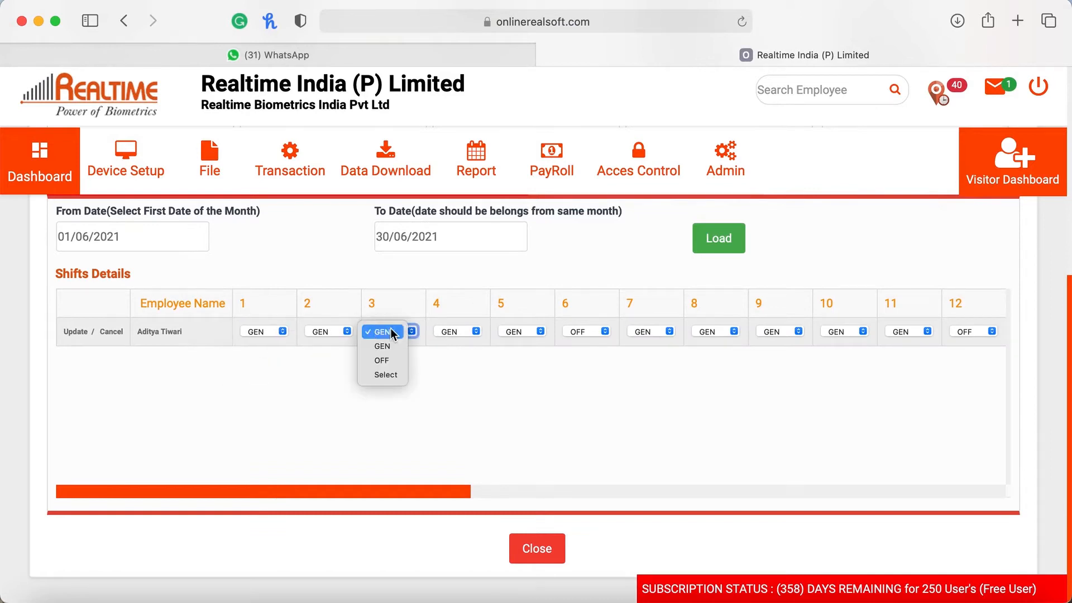
left_click(383, 360)
scroll(522, 375, "right", 2)
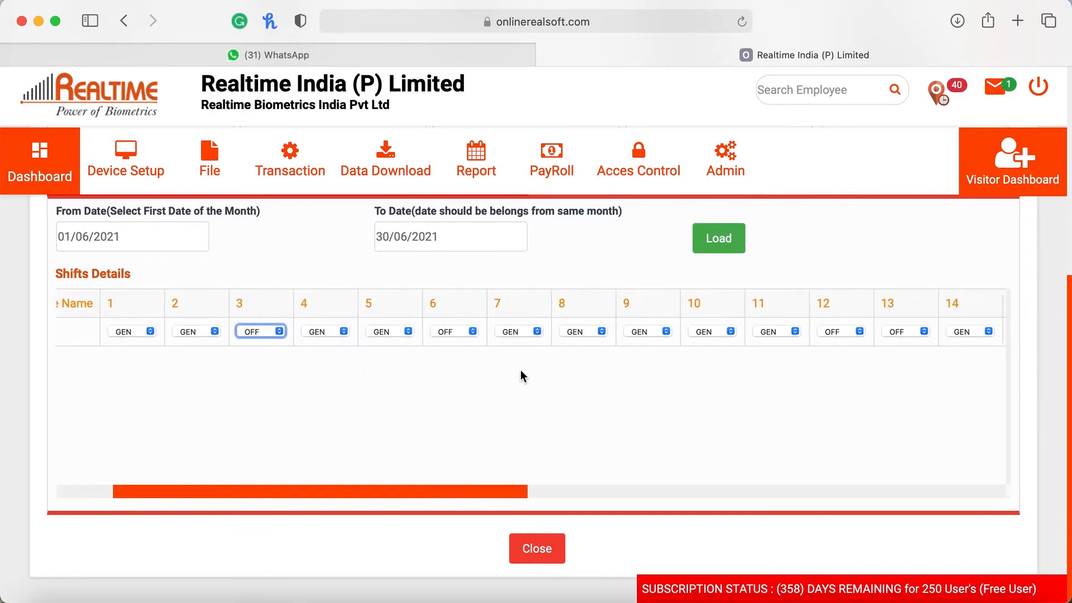
scroll(521, 376, "right", 3)
scroll(522, 375, "left", 5)
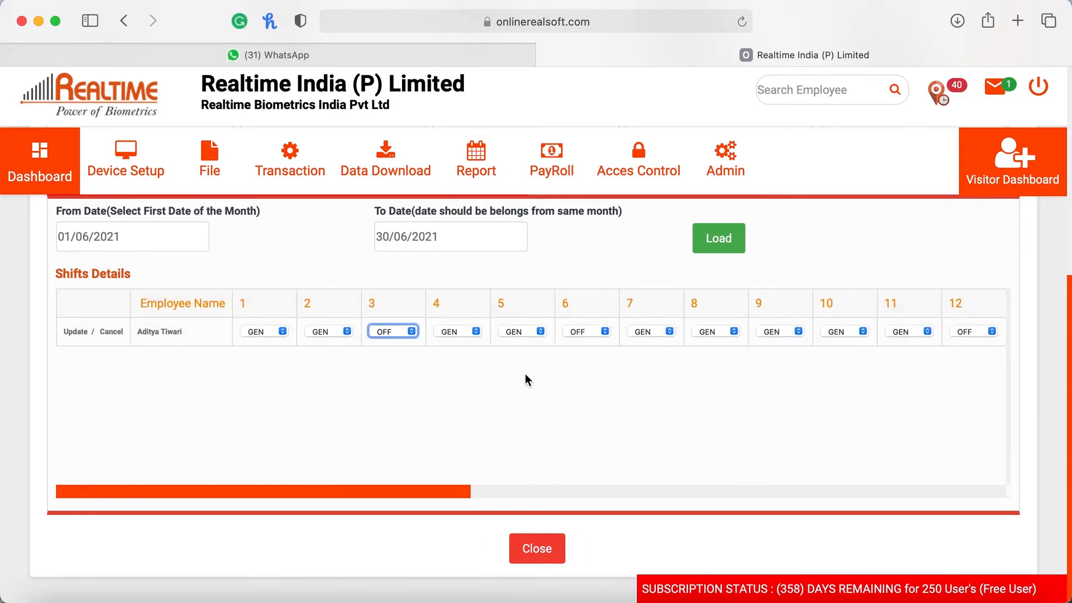
left_click(75, 333)
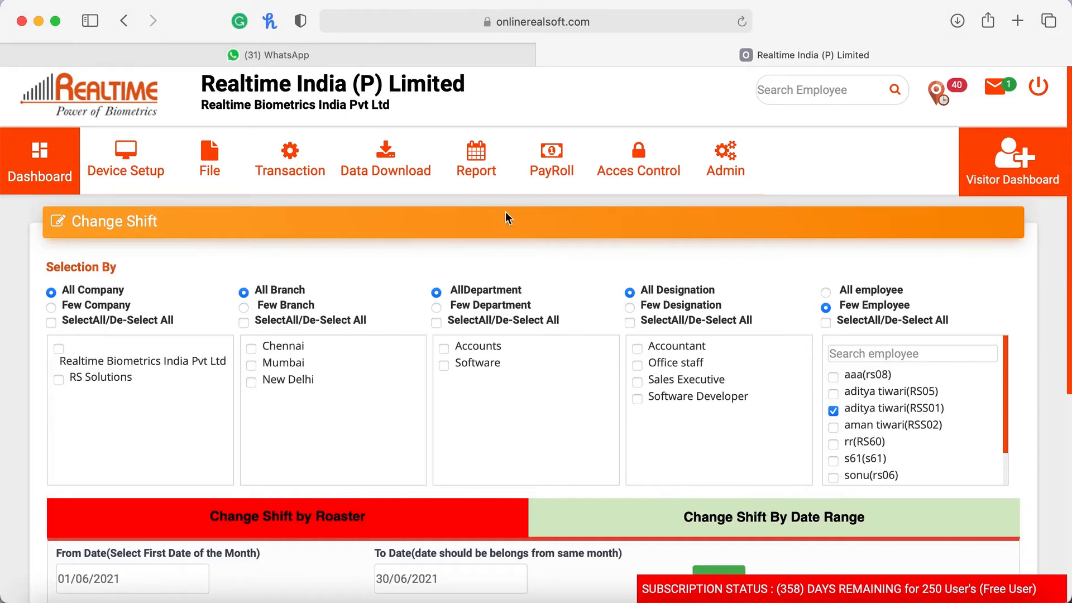
- Open Monthly Report separately and generate the Performance report for only the employee with code RSS01
mouse_move(488, 184)
left_click(488, 262, "super")
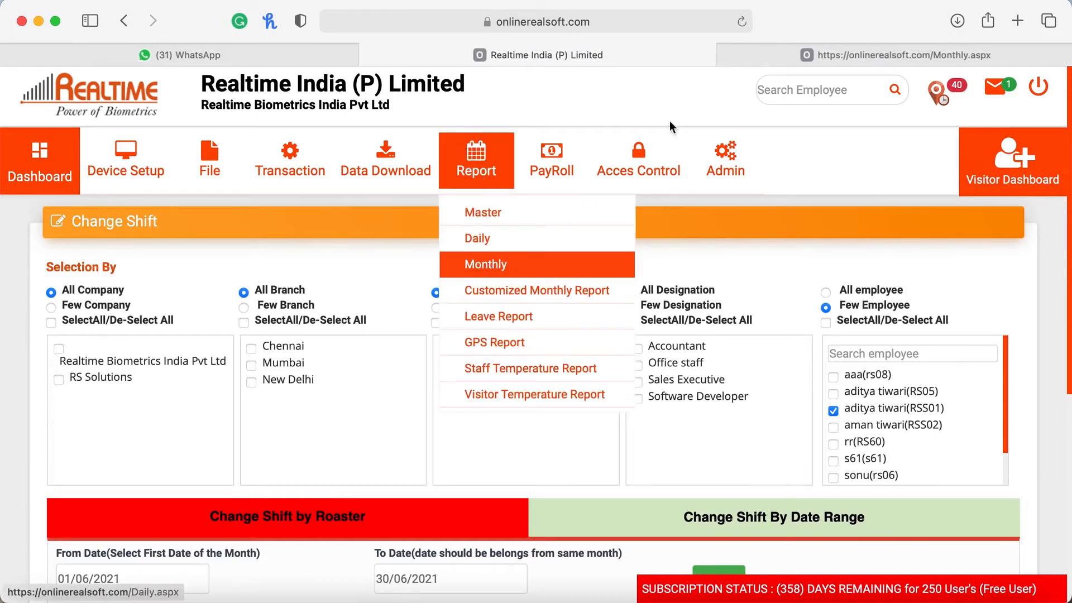
left_click(854, 54)
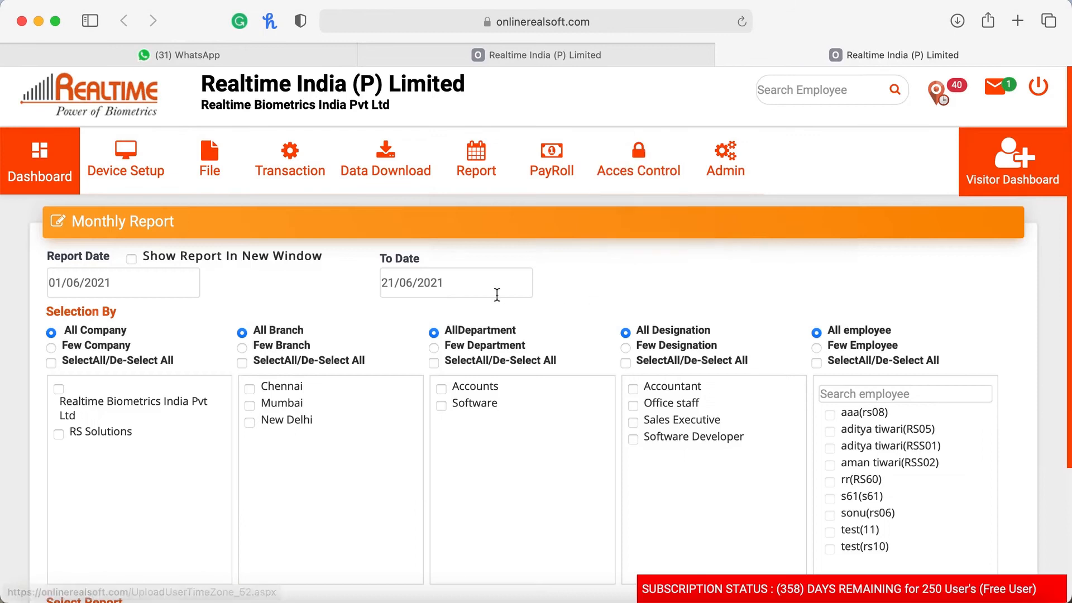
left_click(816, 347)
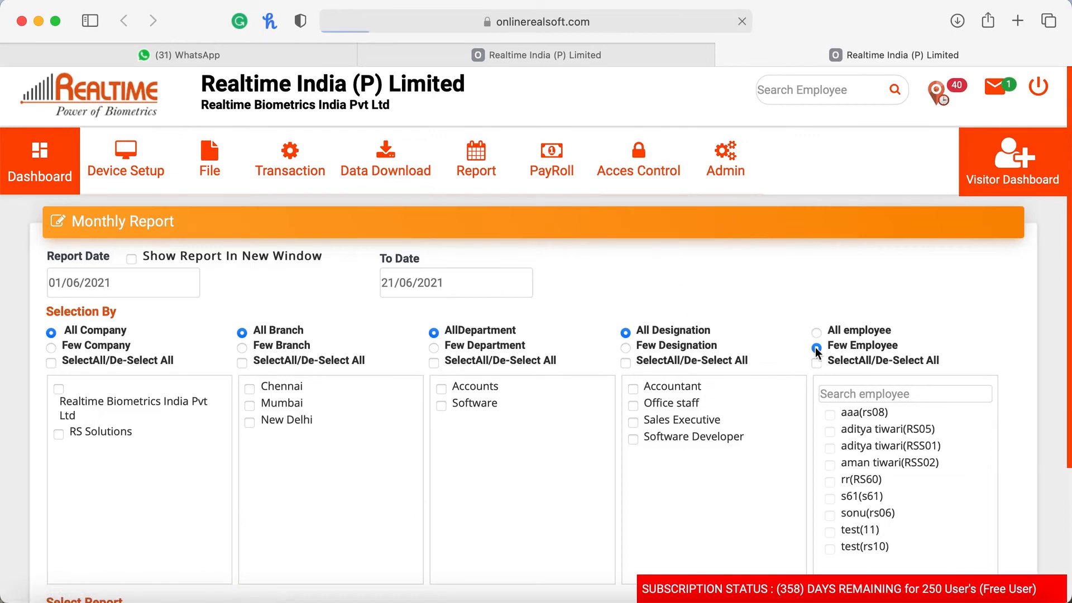
left_click(826, 451)
scroll(755, 320, "down", 3)
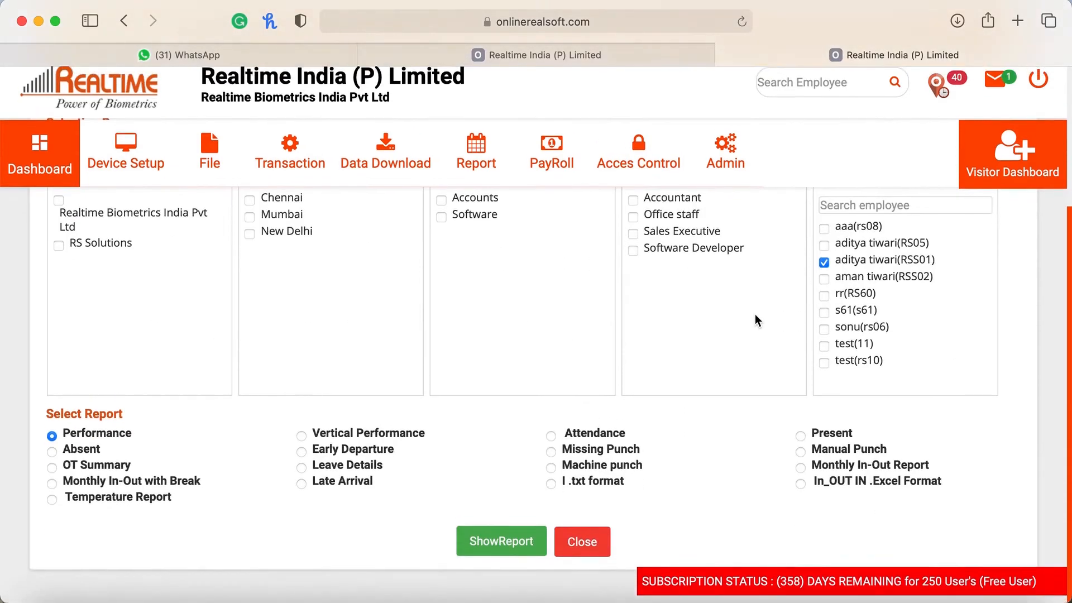
left_click(500, 550)
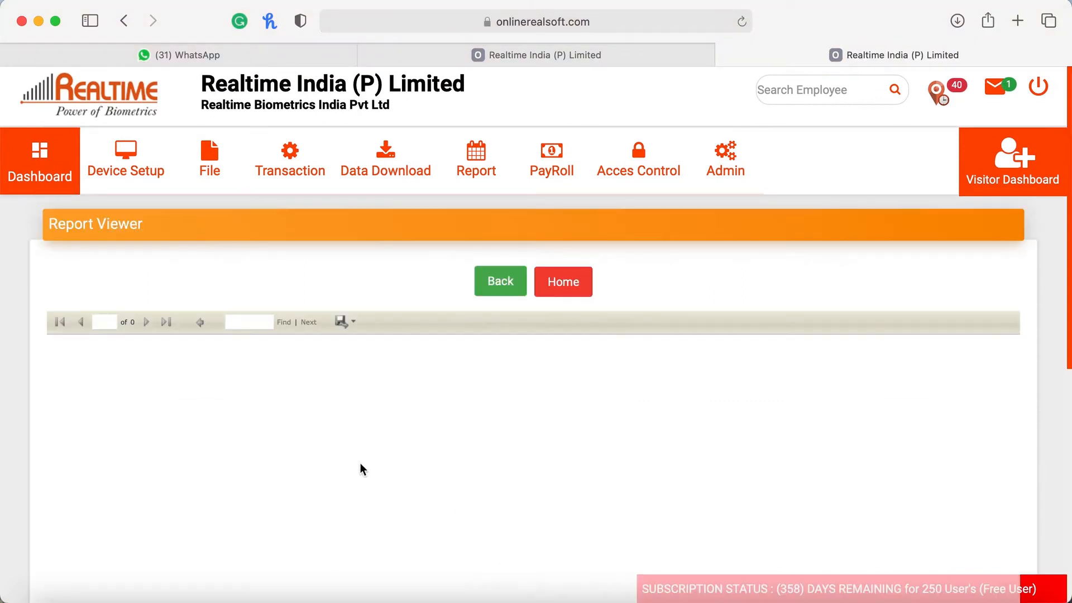
- Check the Shift row for the first days of June, including day 3, in the Monthly Performance Report
scroll(360, 463, "down", 1)
double_click(241, 395)
double_click(285, 393)
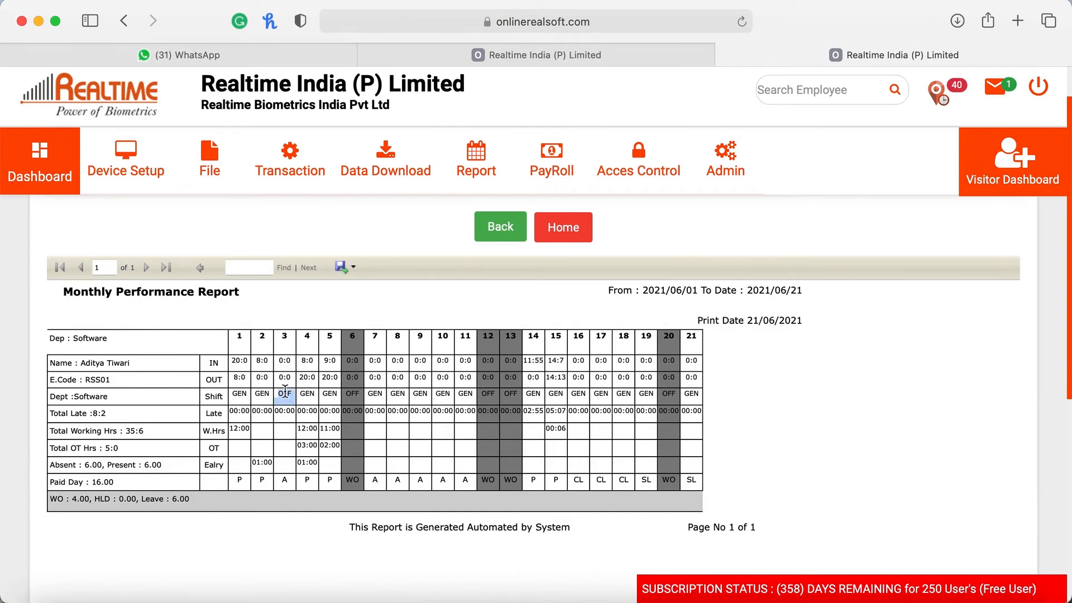
left_click(284, 393)
- Return to Change Shift and set the Change Shift By Date Range period from 17/06/2021 to 23/06/2021 for the selected employee
left_click(546, 55)
scroll(283, 571, "down", 3)
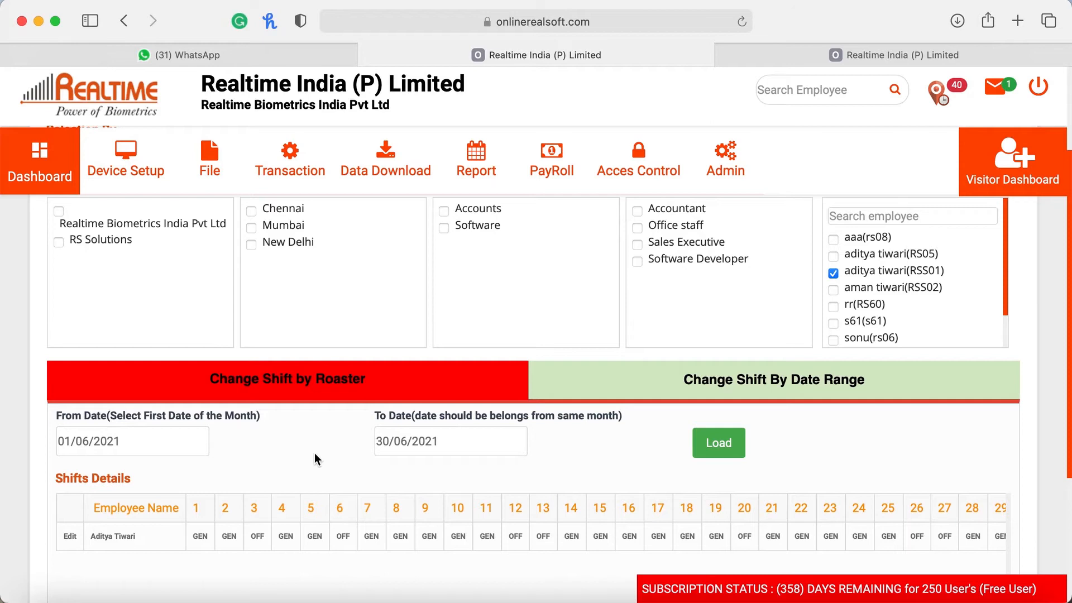
left_click(831, 397)
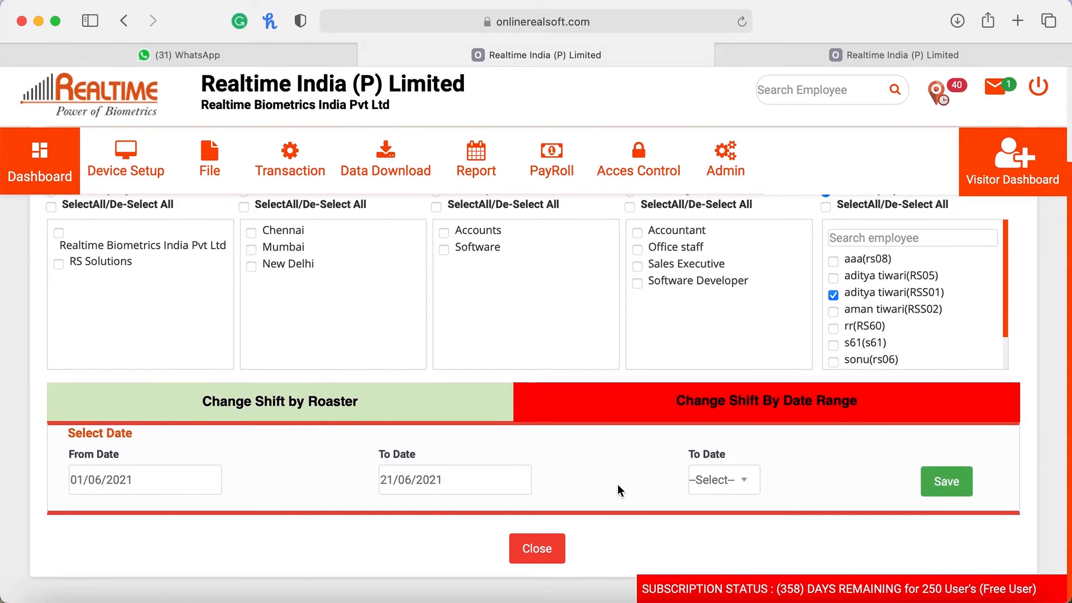
left_click(197, 482)
scroll(168, 552, "down", 3)
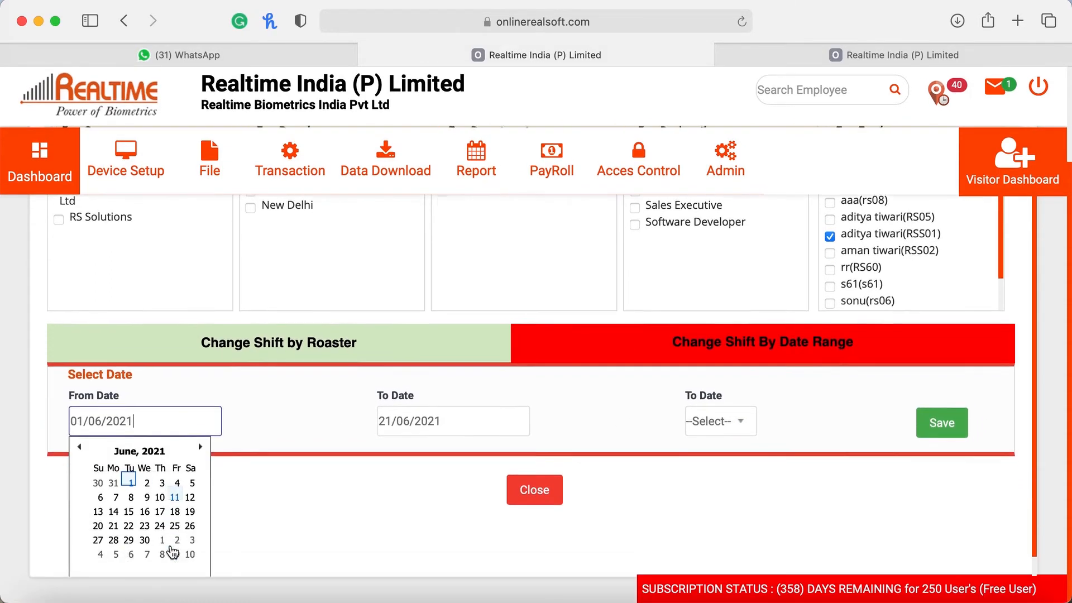
left_click(160, 491)
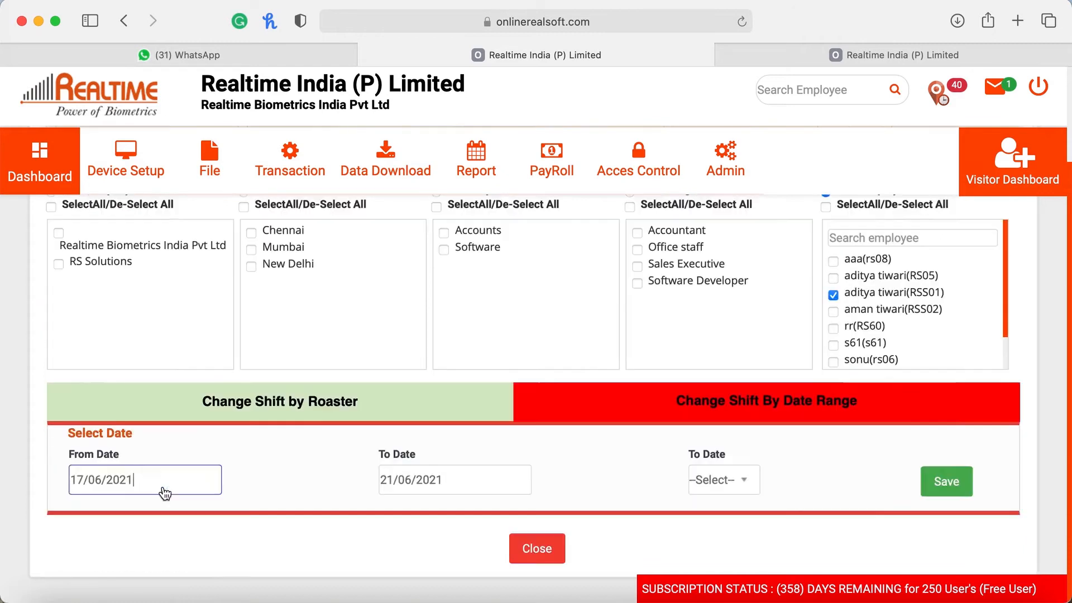
left_click(472, 474)
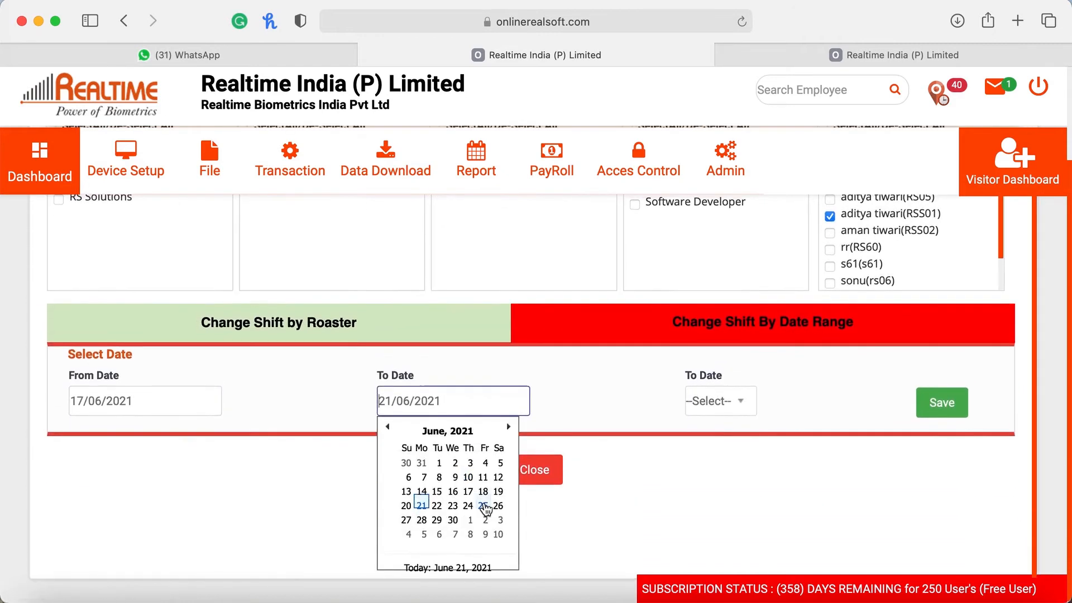
left_click(450, 506)
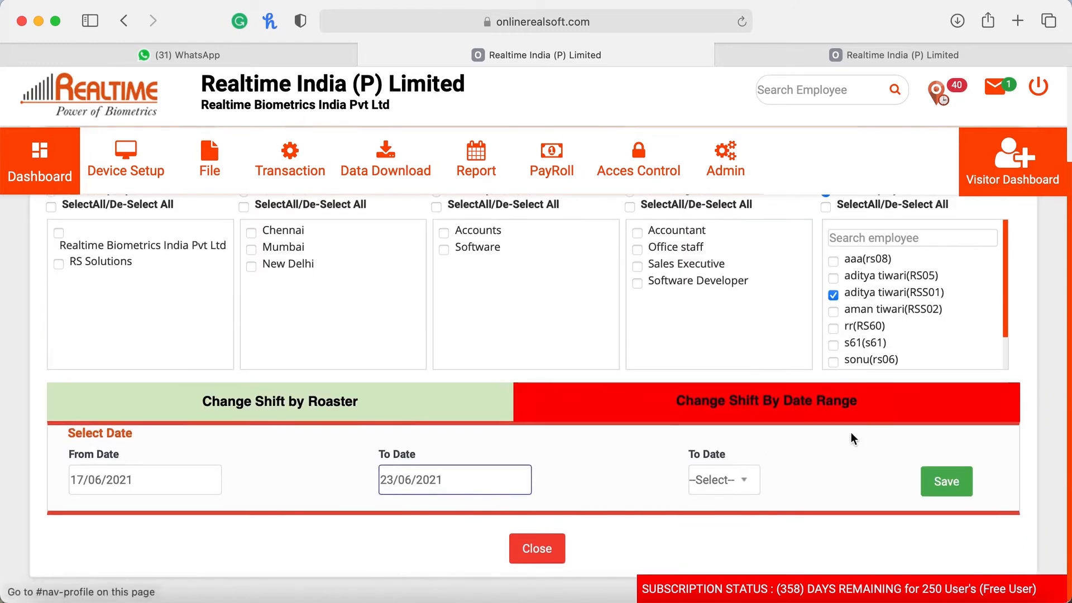
- Choose shift 002 for the date range and save the shift change
left_click(734, 479)
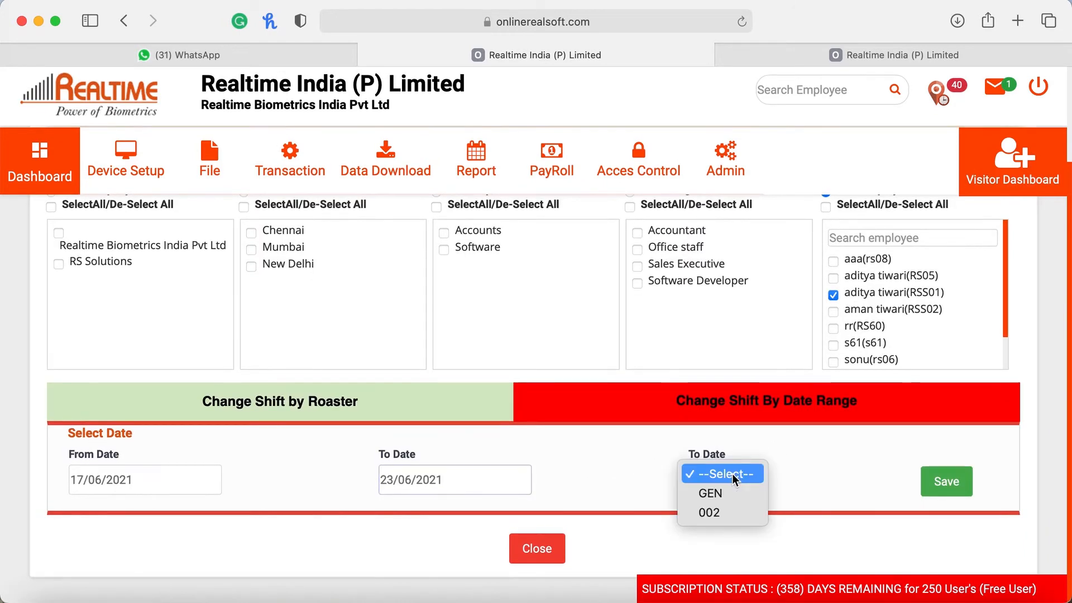
left_click(715, 511)
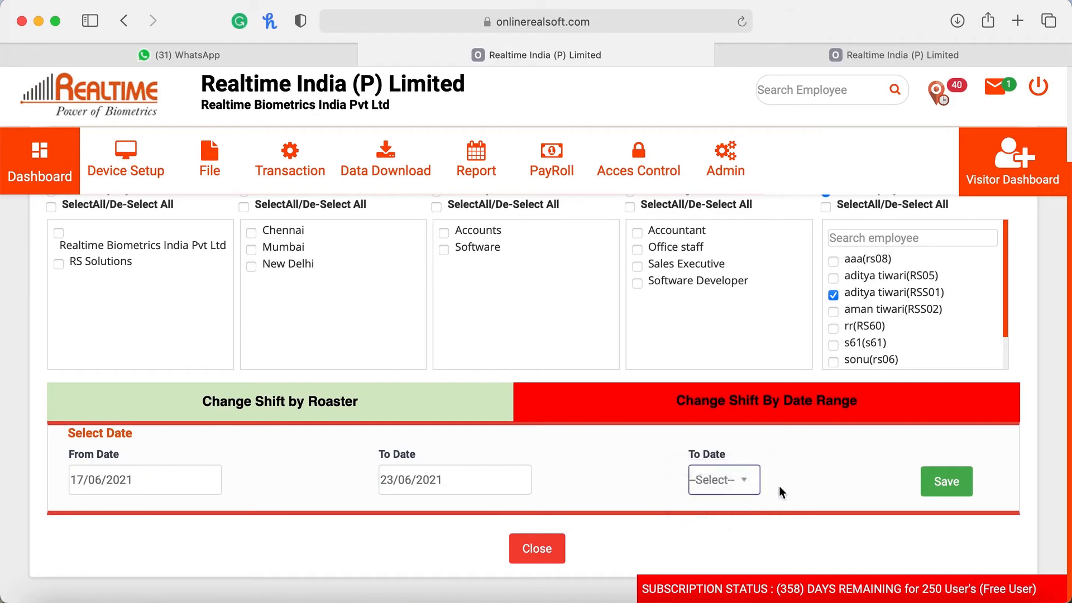
left_click(955, 474)
left_click(684, 327)
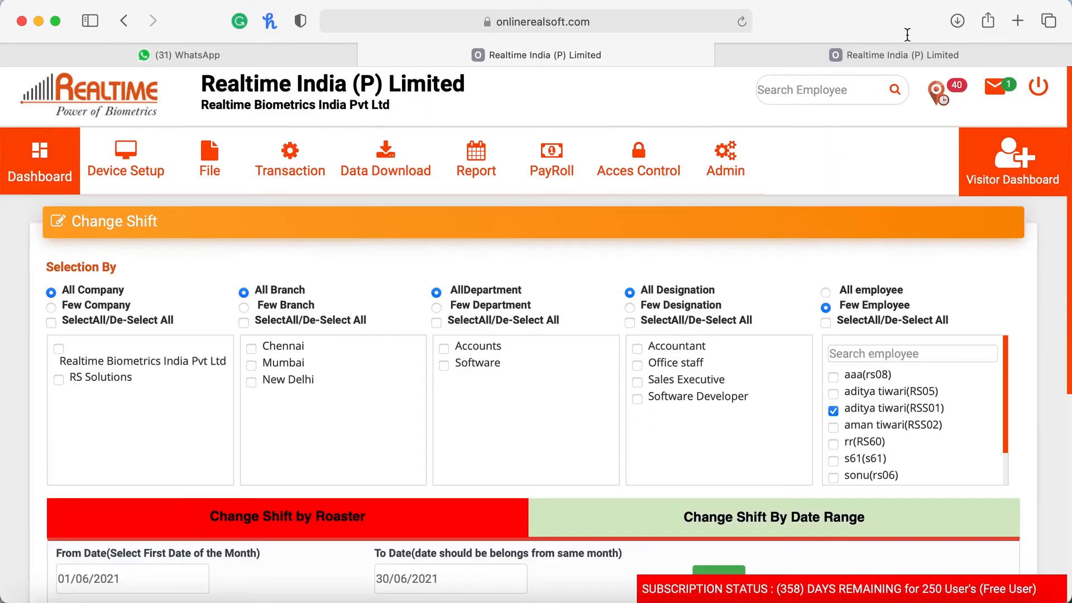
- Go back to the open Monthly Performance Report and reload its page
left_click(884, 54)
key("ctrl+Up")
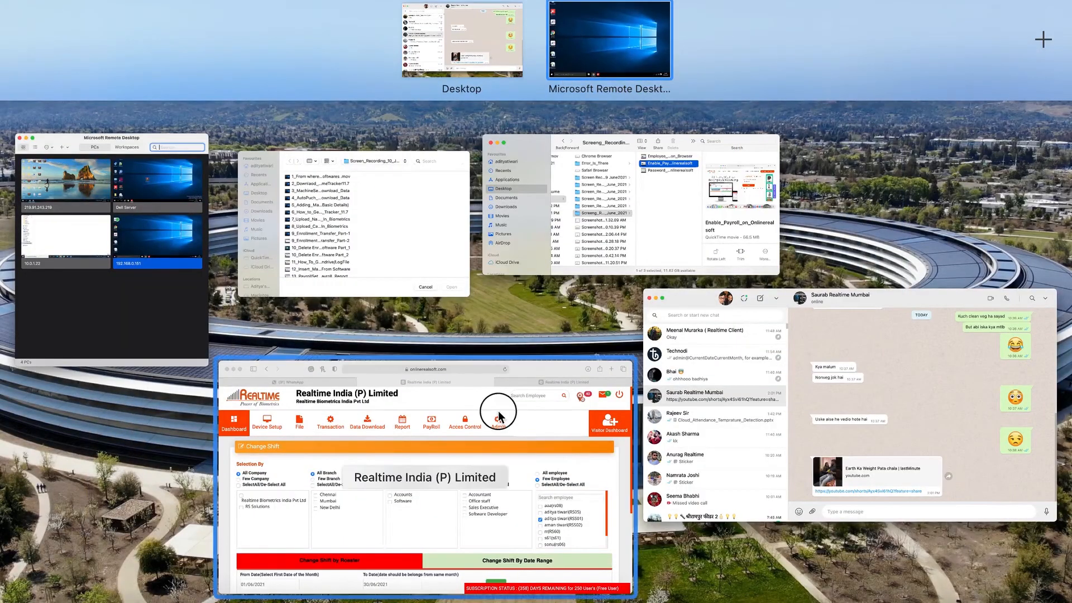
left_click(500, 418)
left_click(806, 56)
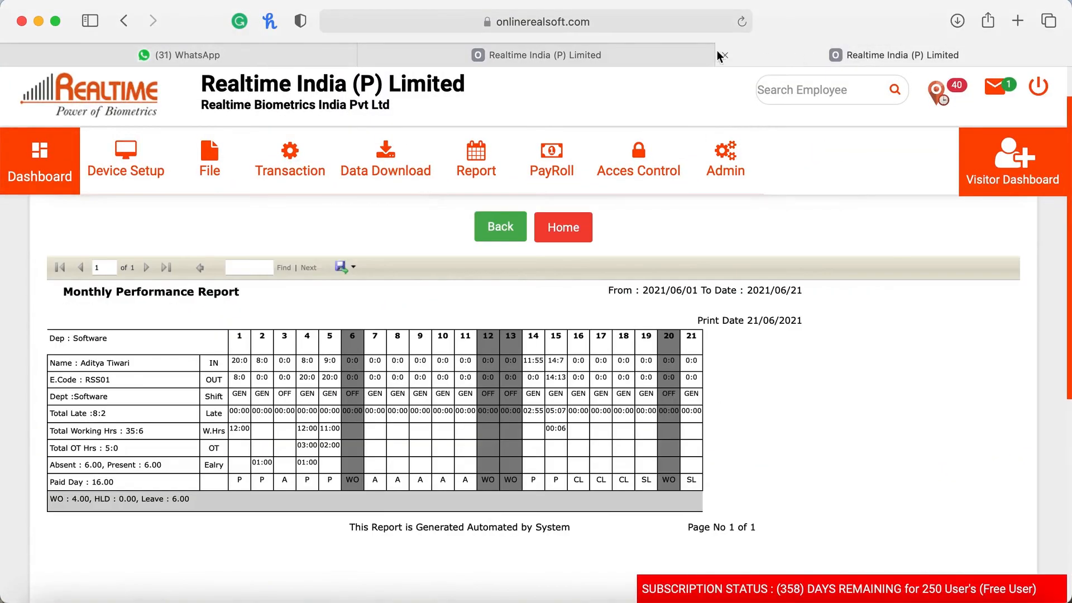
left_click(615, 22)
key("Return")
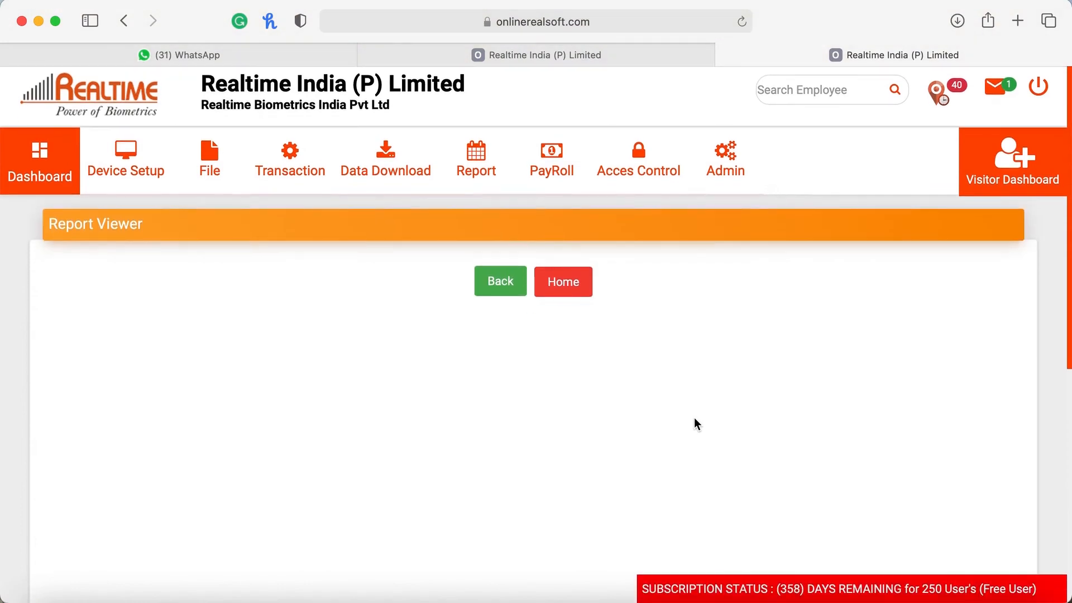
- Generate the monthly Performance report for only the employee with code RSS01, with the end date set to 30/06/2021
mouse_move(488, 177)
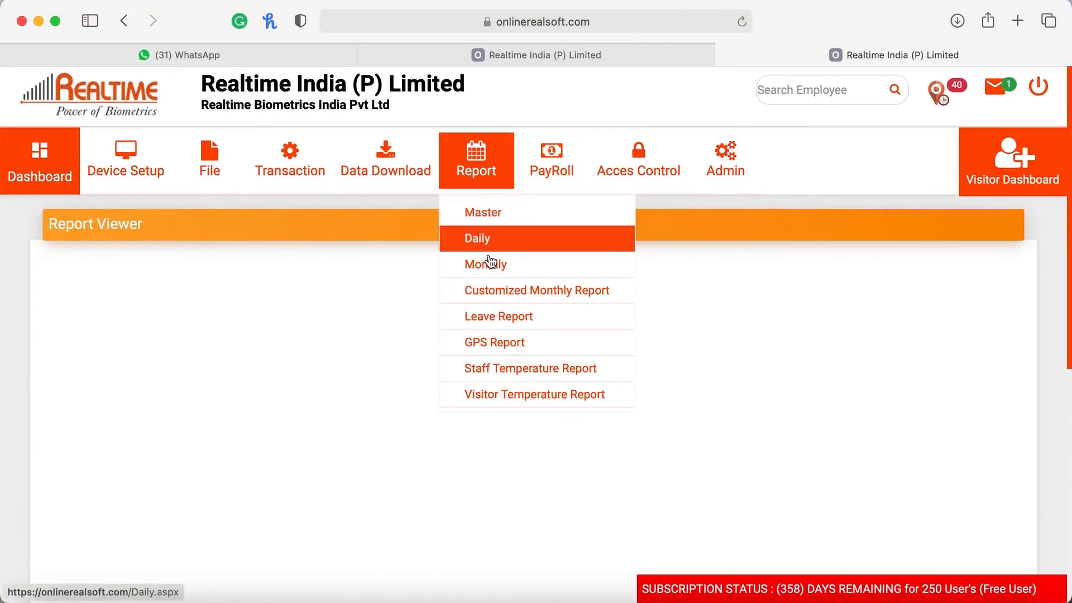
left_click(487, 271)
left_click(816, 348)
left_click(823, 451)
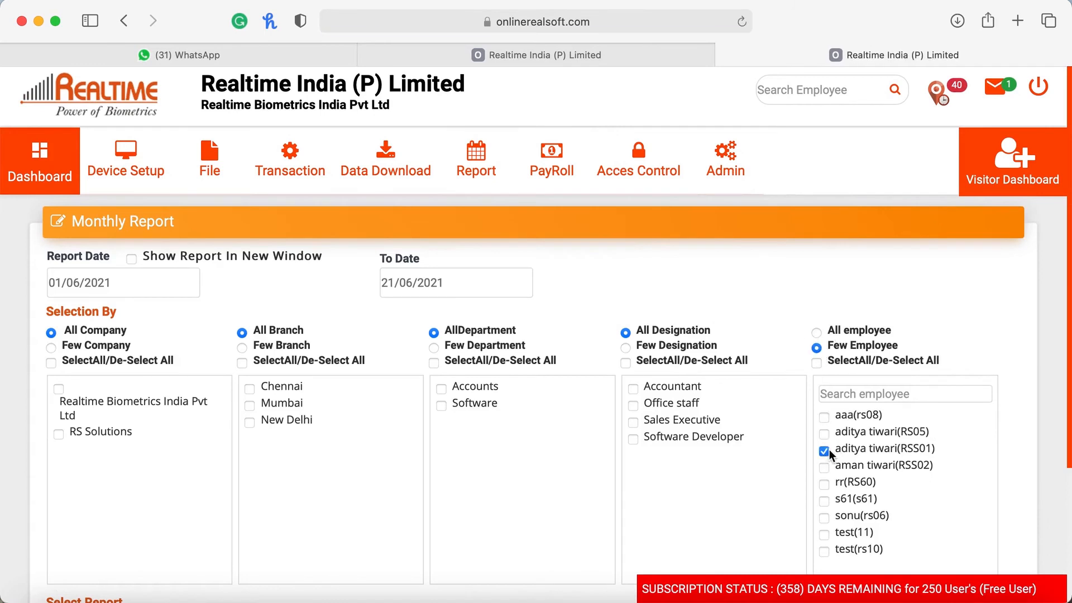
left_click(490, 277)
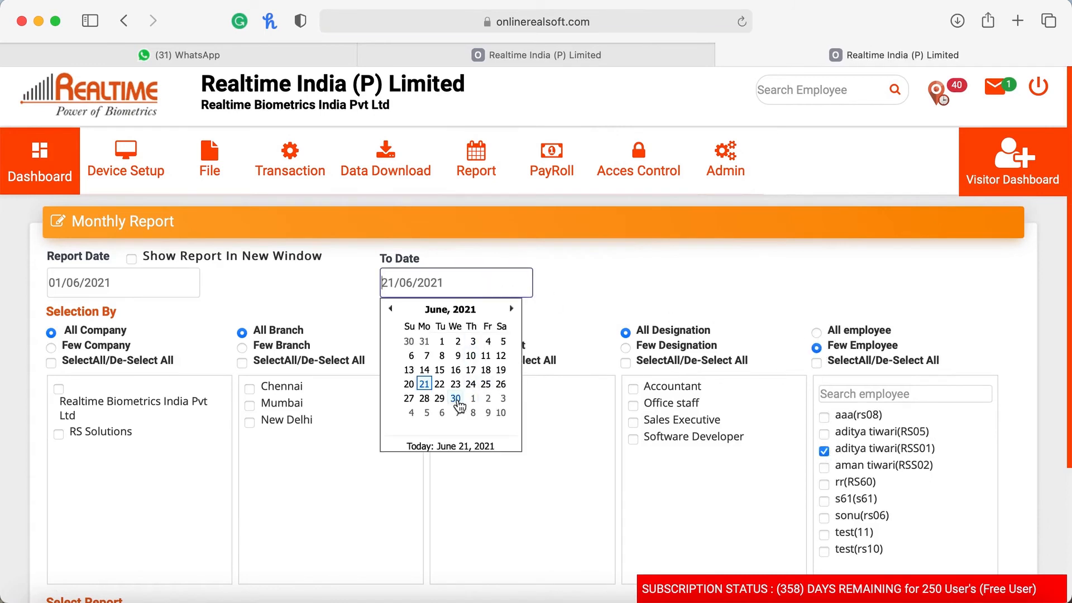
left_click(457, 402)
left_click(623, 295)
scroll(554, 391, "up", 1)
left_click(509, 538)
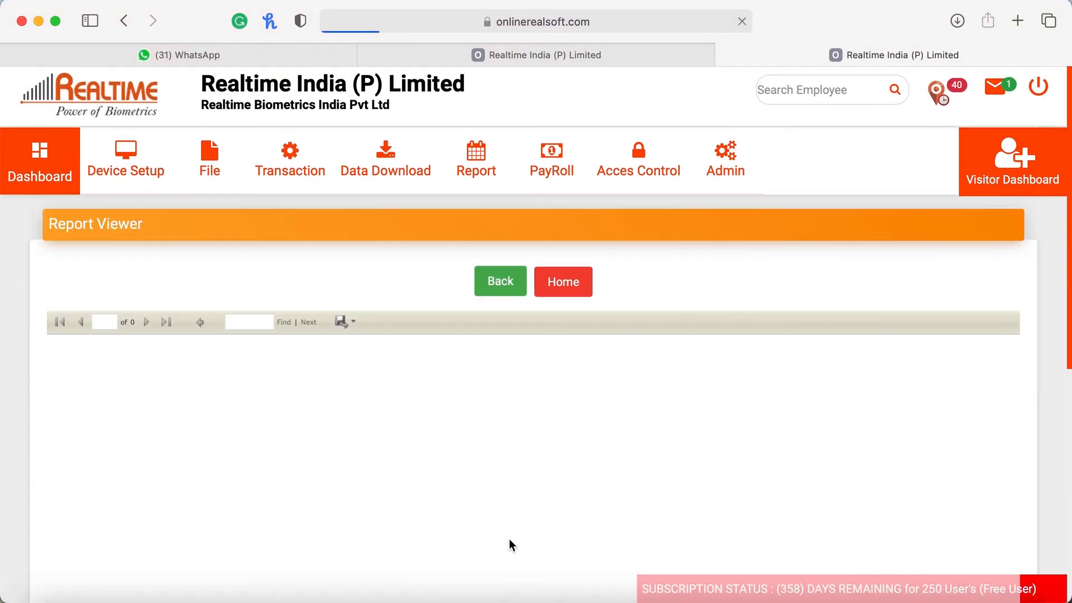
- Check the Shift row of the Monthly Performance Report for days 17 to 23 and for the first week of June
scroll(594, 485, "down", 2)
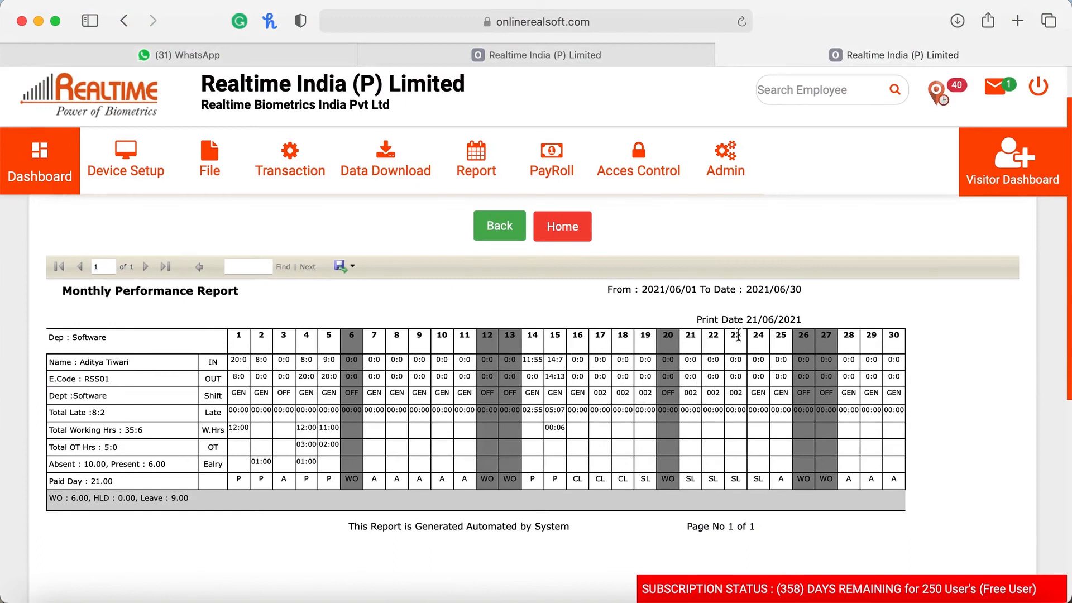
left_click_drag(742, 392, 597, 396)
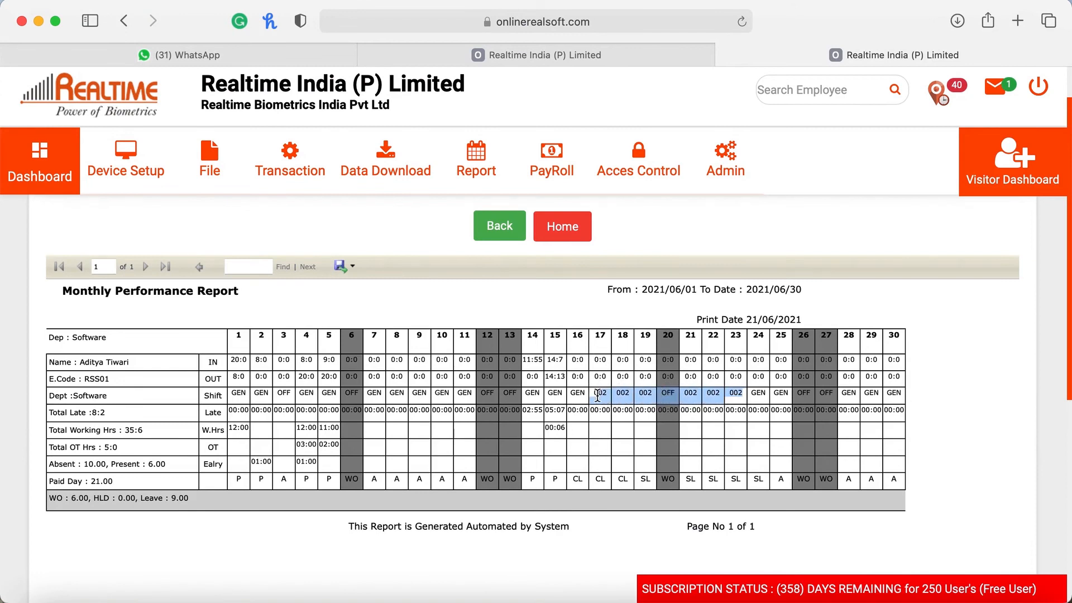
left_click(597, 396)
left_click_drag(596, 396, 744, 390)
left_click_drag(232, 393, 378, 386)
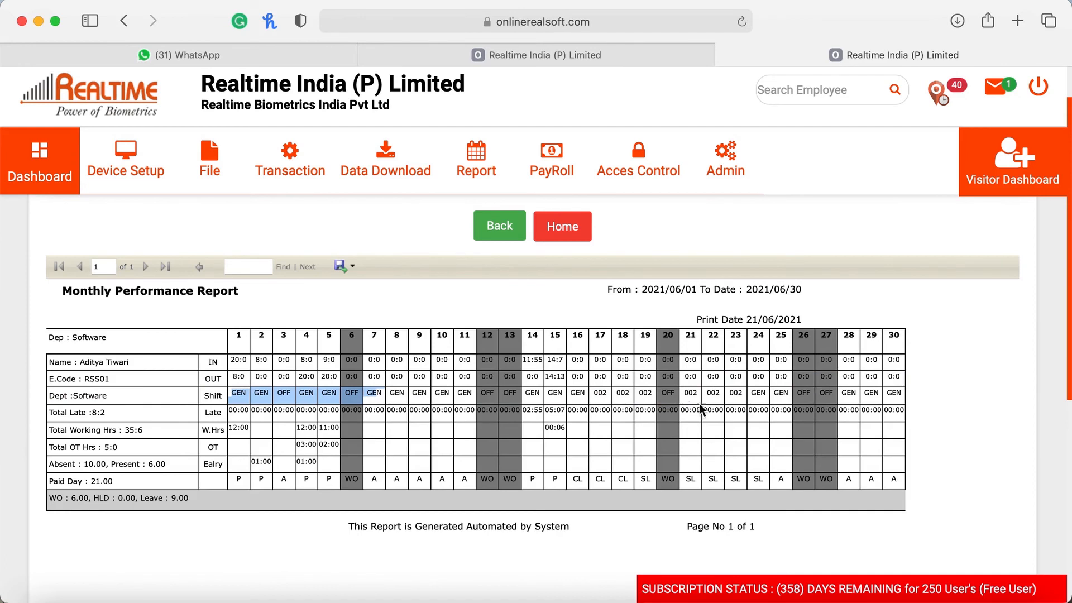
left_click_drag(595, 393, 746, 391)
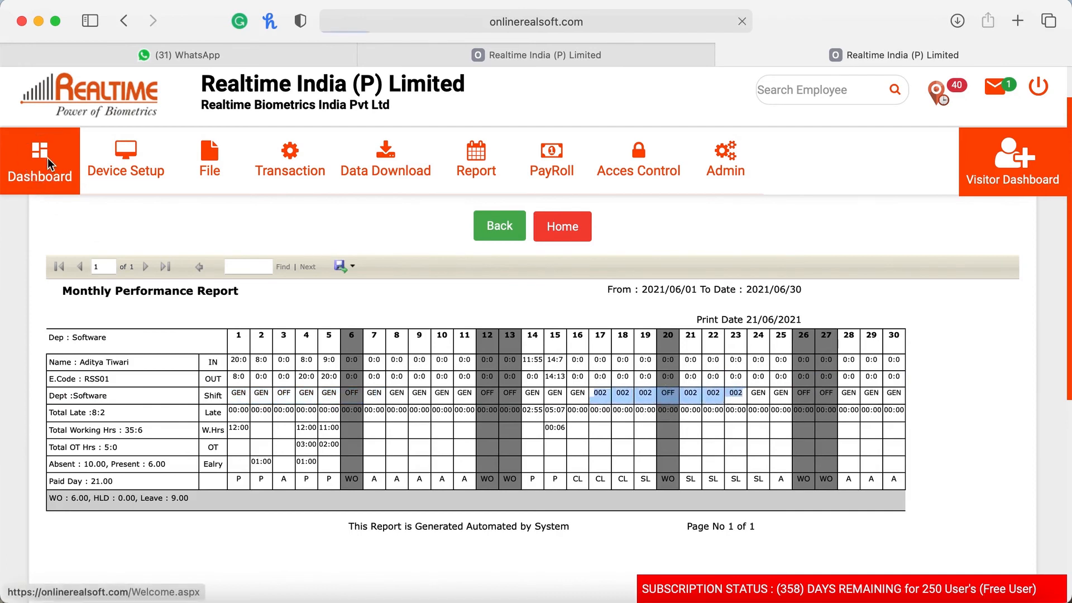
- Return to the dashboard, reopen Shift Change, and view its roster and date range forms
left_click(48, 158)
mouse_move(317, 171)
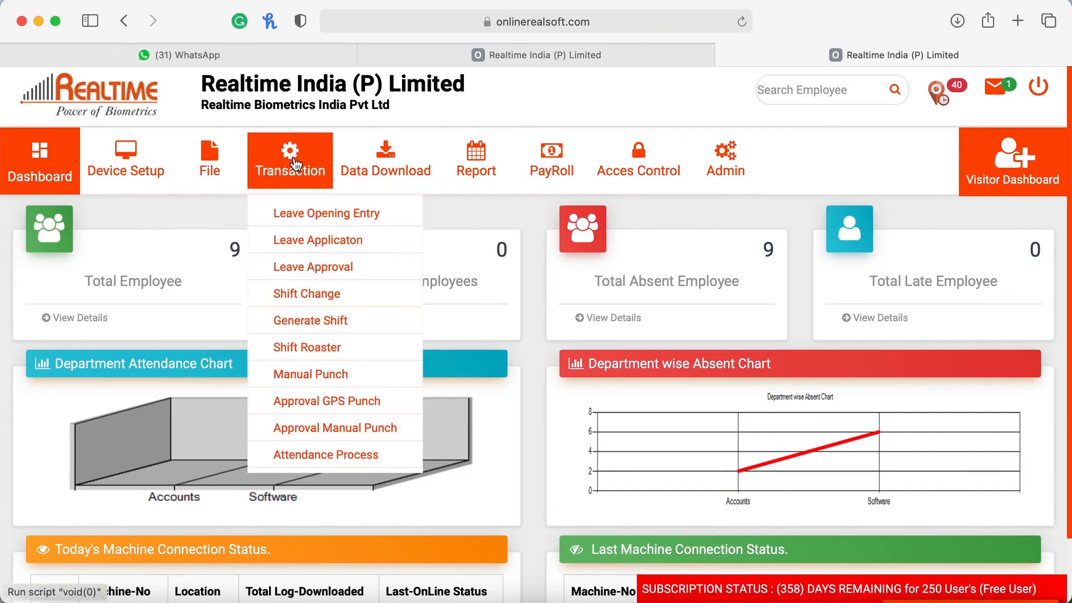
left_click(320, 299)
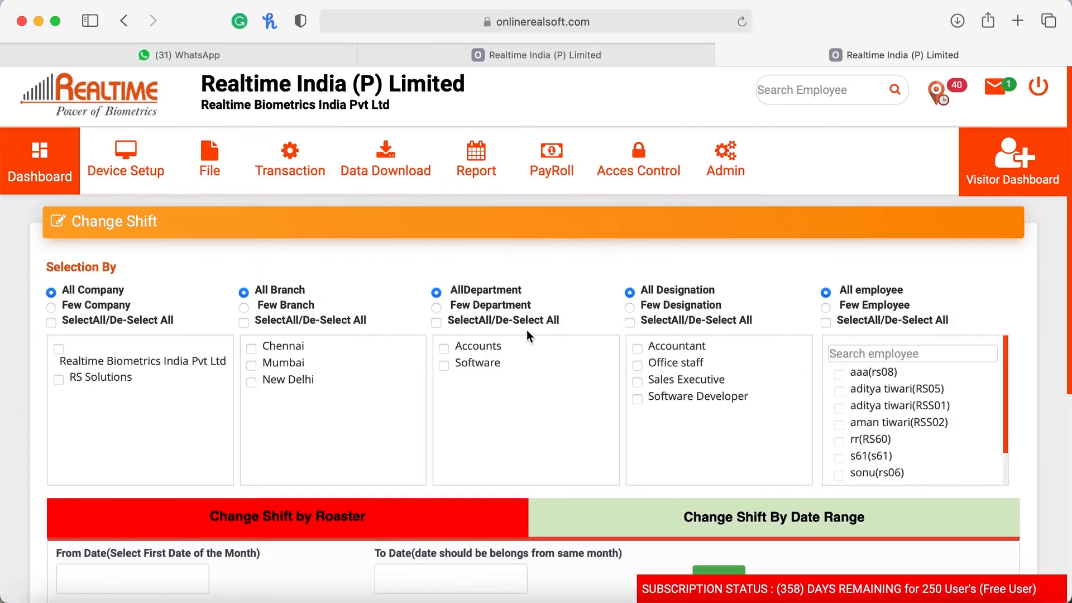
scroll(527, 335, "down", 6)
scroll(365, 347, "up", 2)
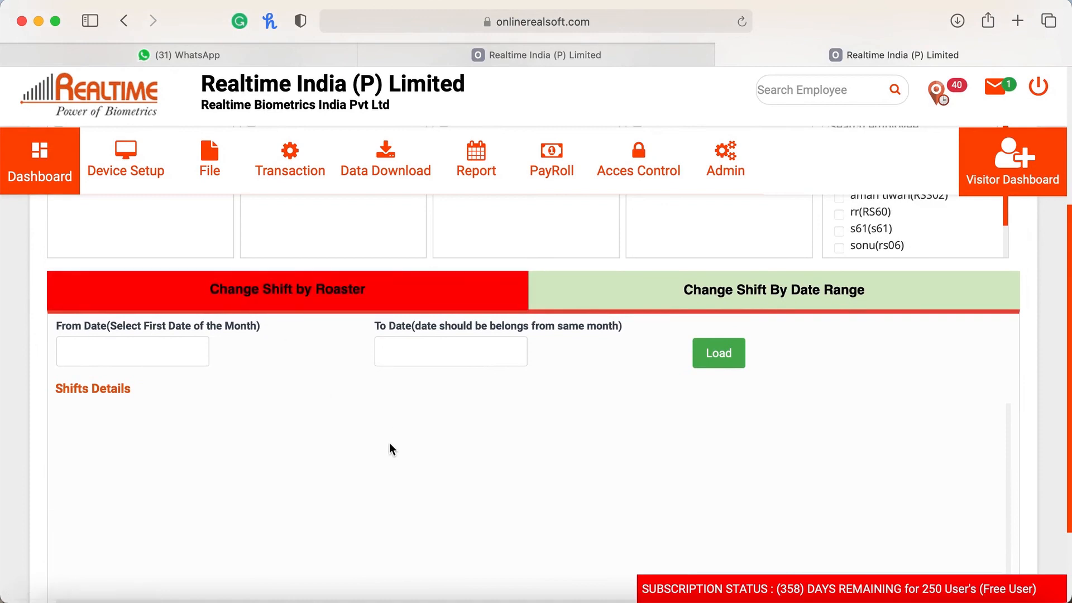
left_click(777, 289)
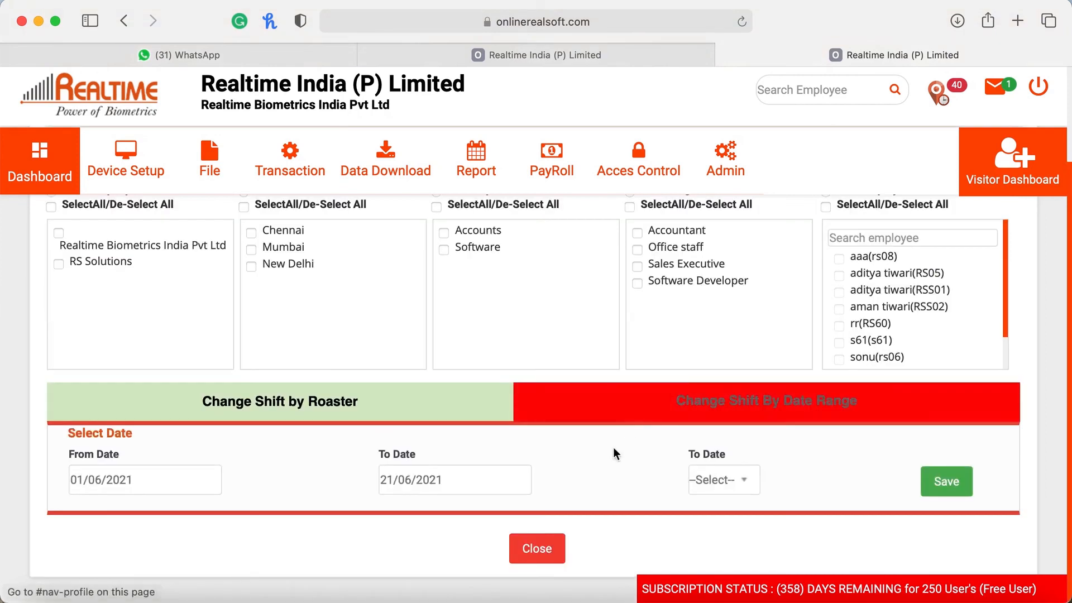